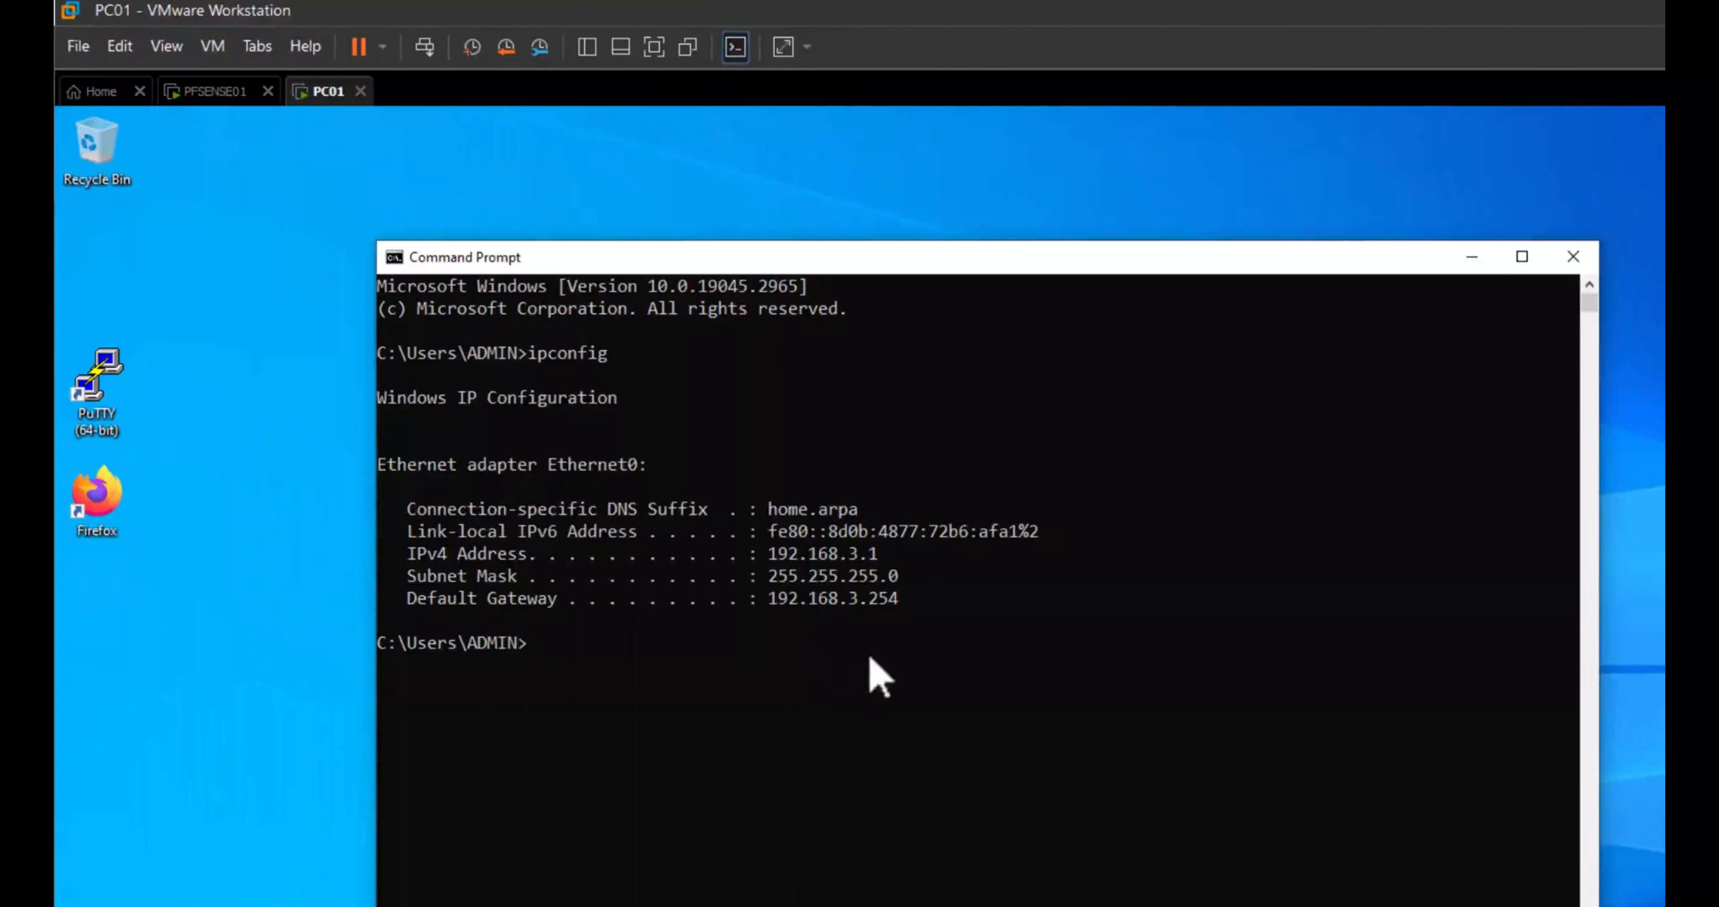
# Step: Rerun ipconfig with /all to show the full network configuration
pyautogui.press('Up')
pyautogui.write('/all')
pyautogui.press('Return')
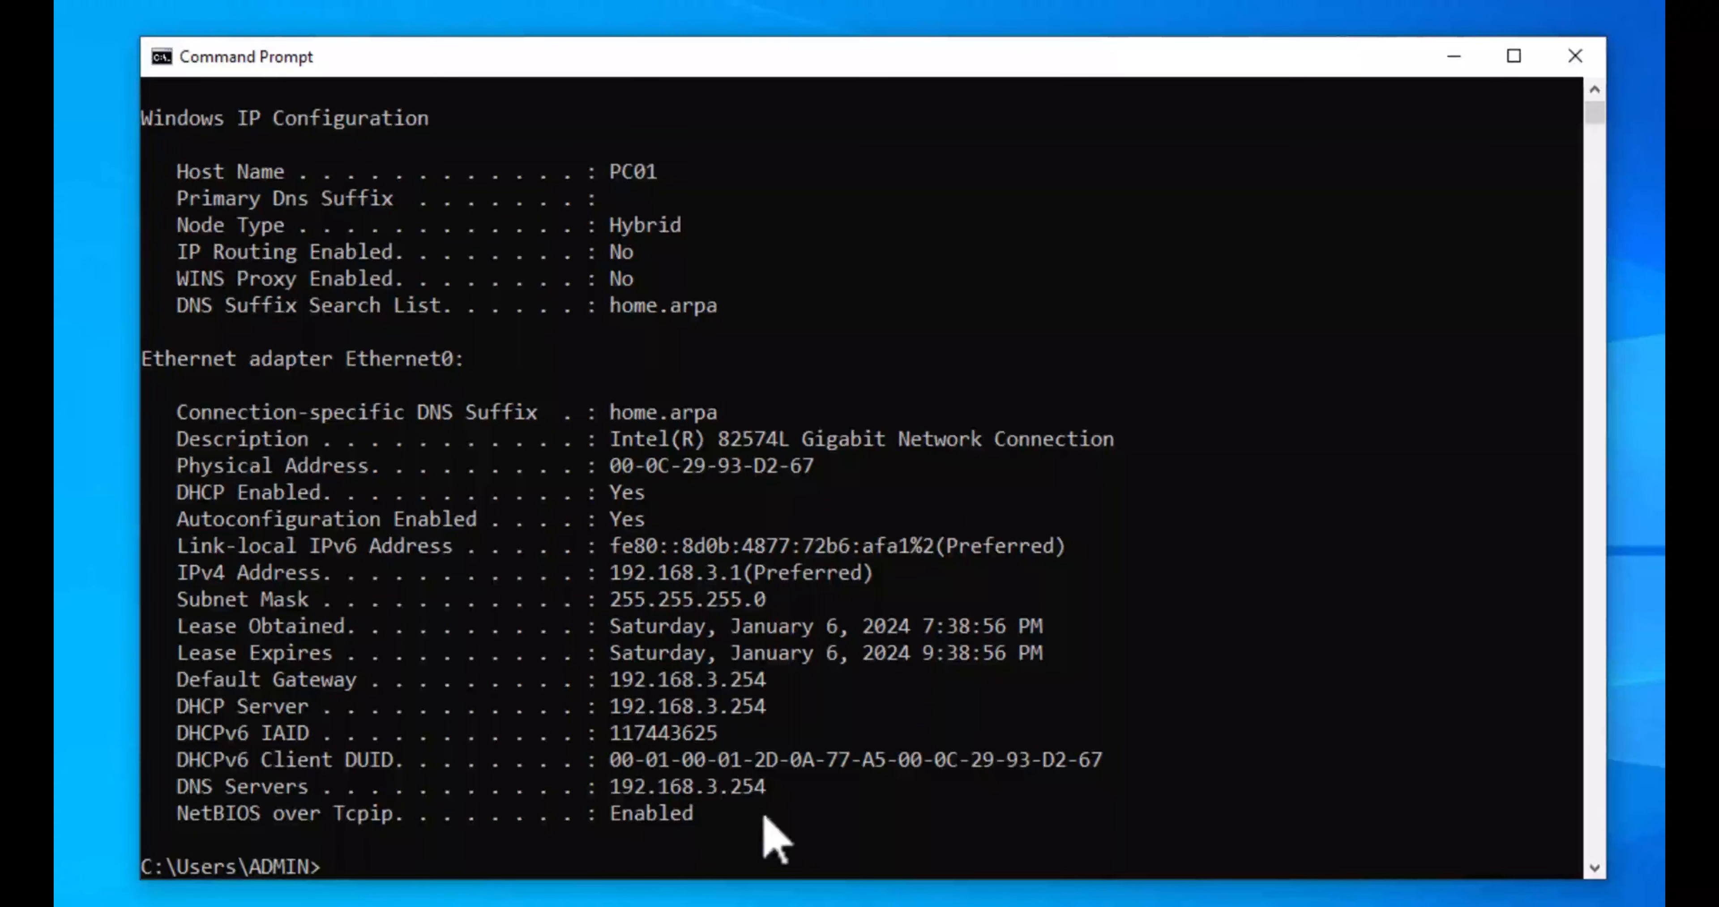
# Step: Highlight the DNS Servers and DHCP Server lines (192.168.3.254), then close Command Prompt
pyautogui.moveTo(180, 788); pyautogui.dragTo(766, 804)
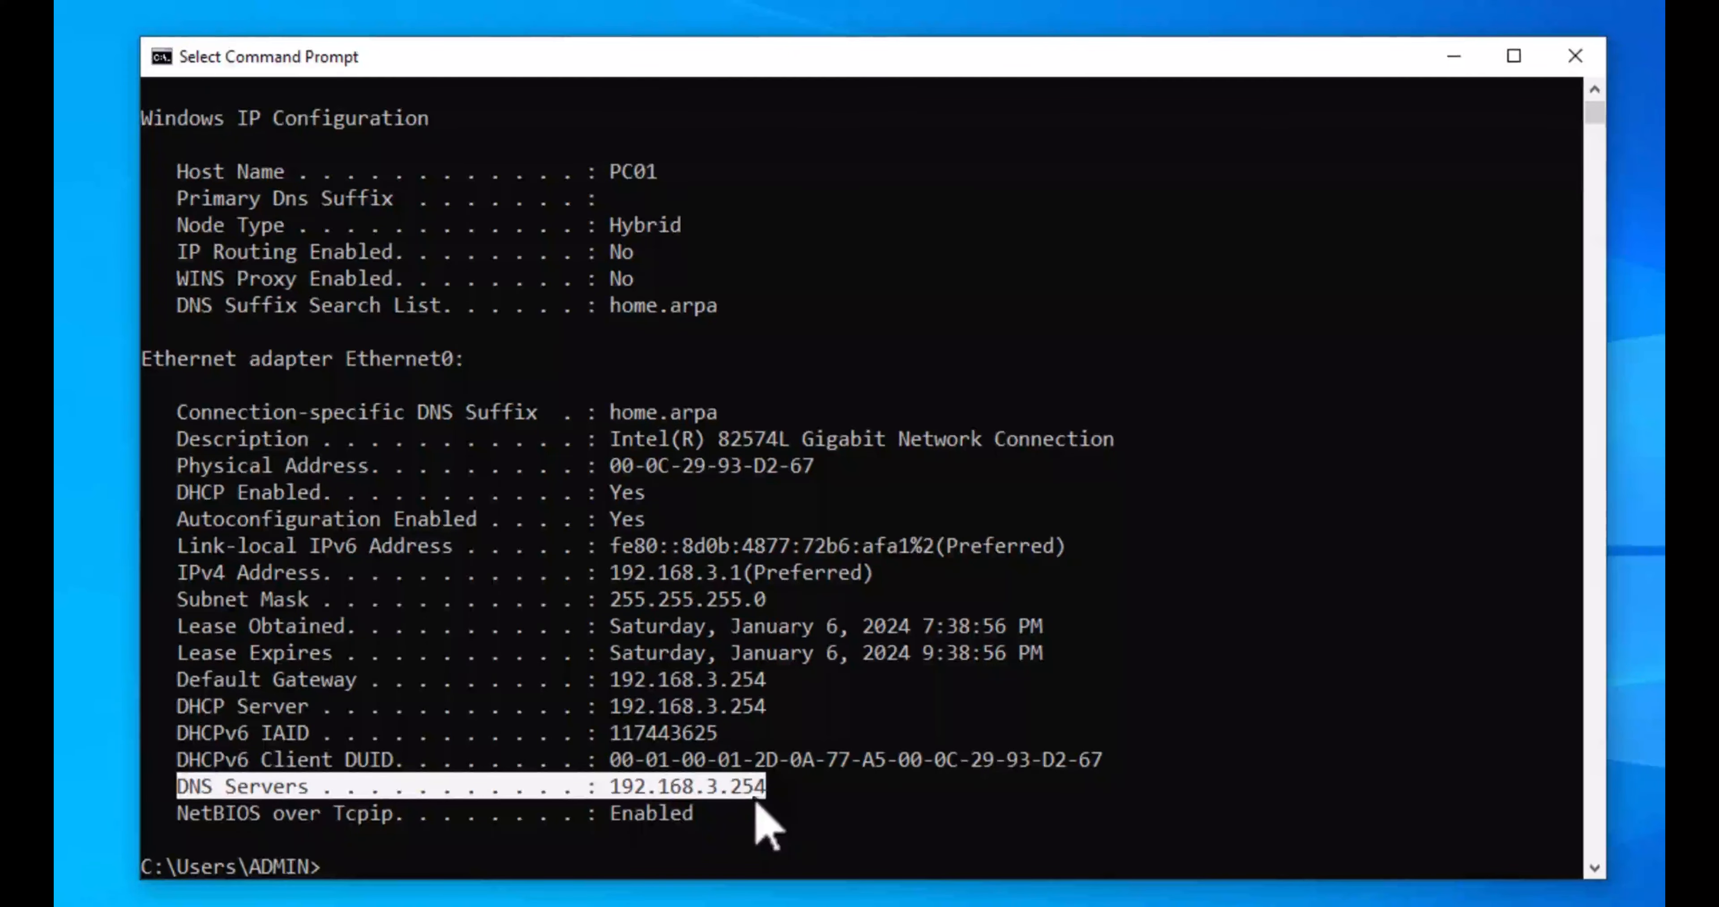
pyautogui.click(183, 709)
pyautogui.moveTo(245, 713); pyautogui.dragTo(778, 716)
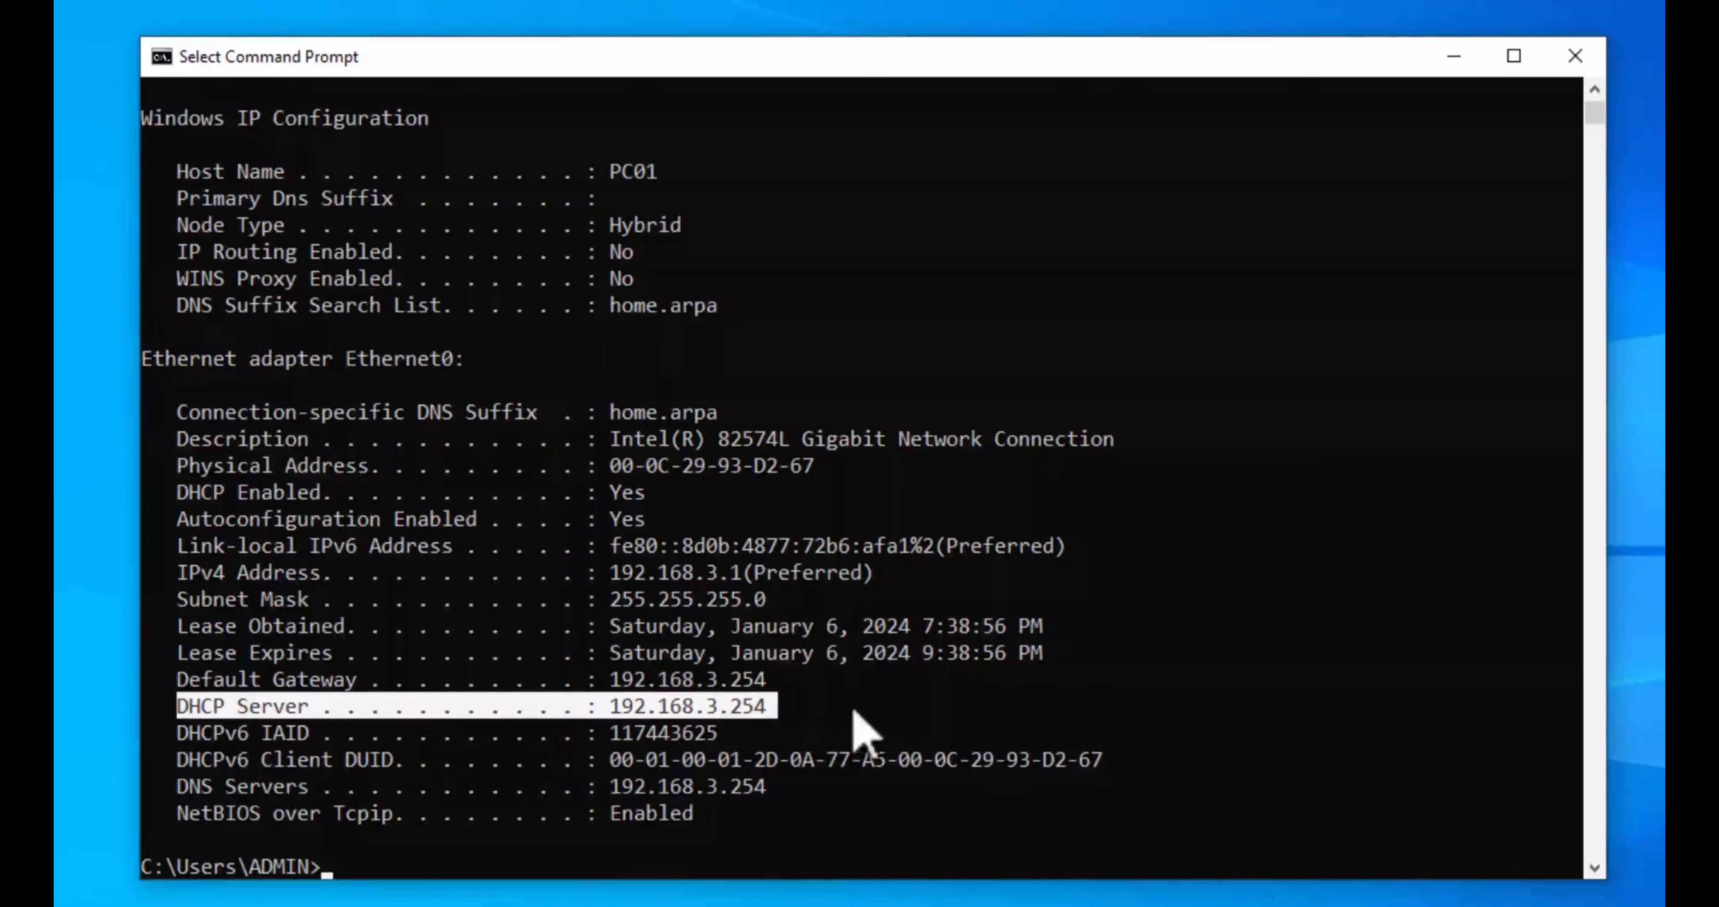
pyautogui.click(880, 707)
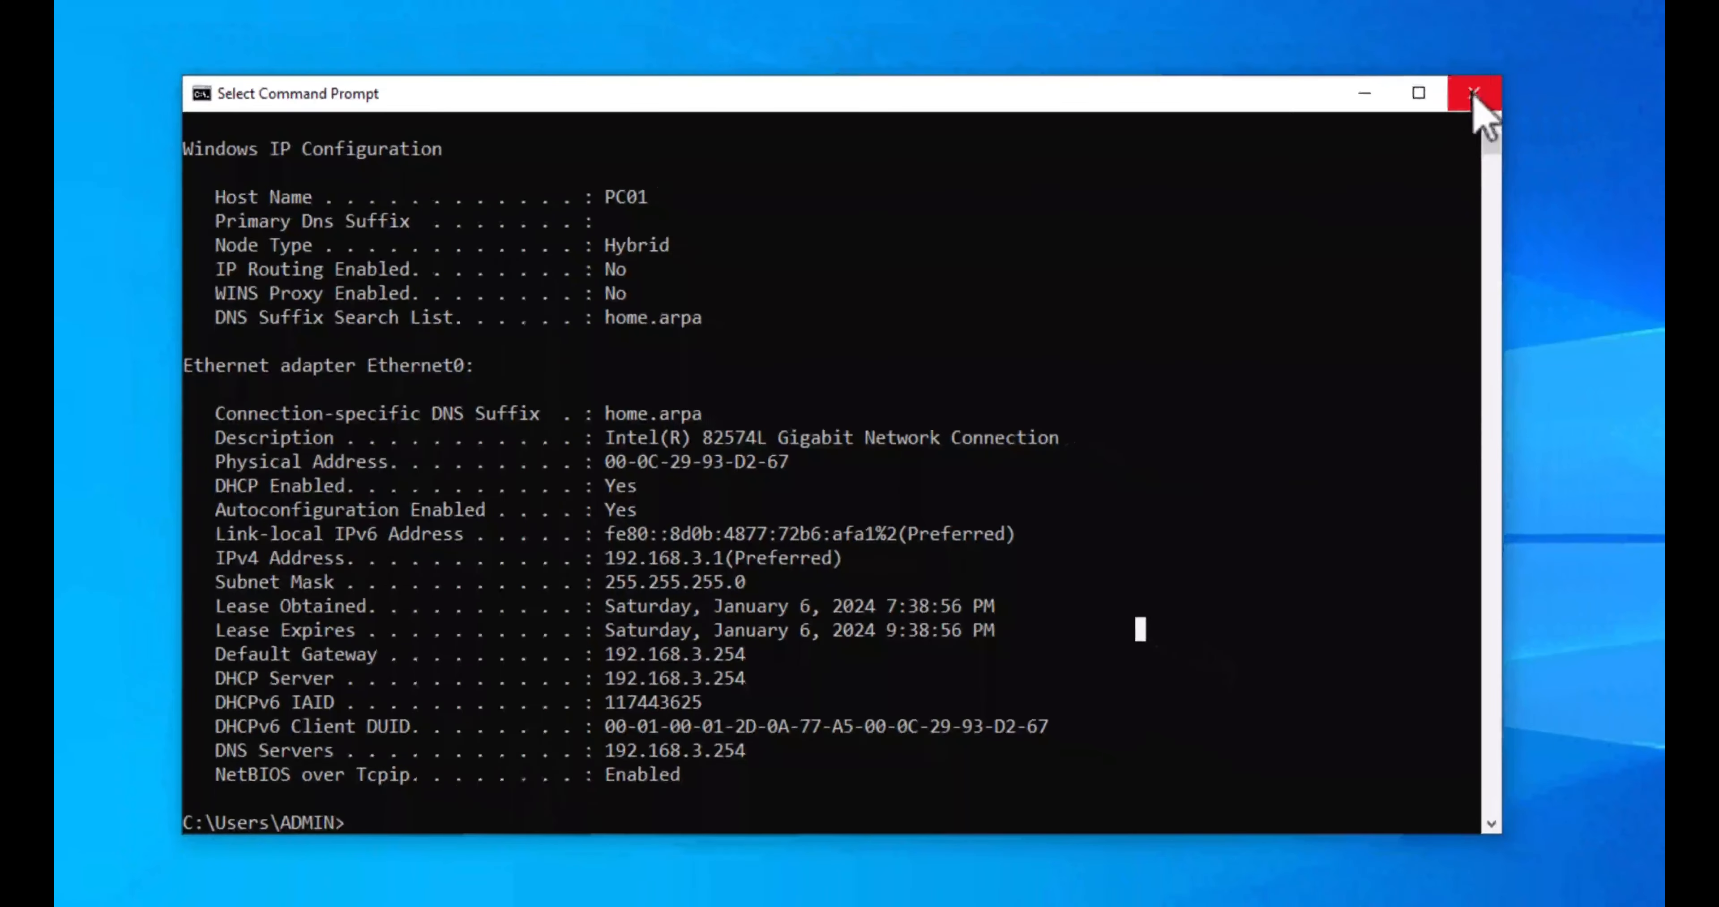
pyautogui.click(1575, 56)
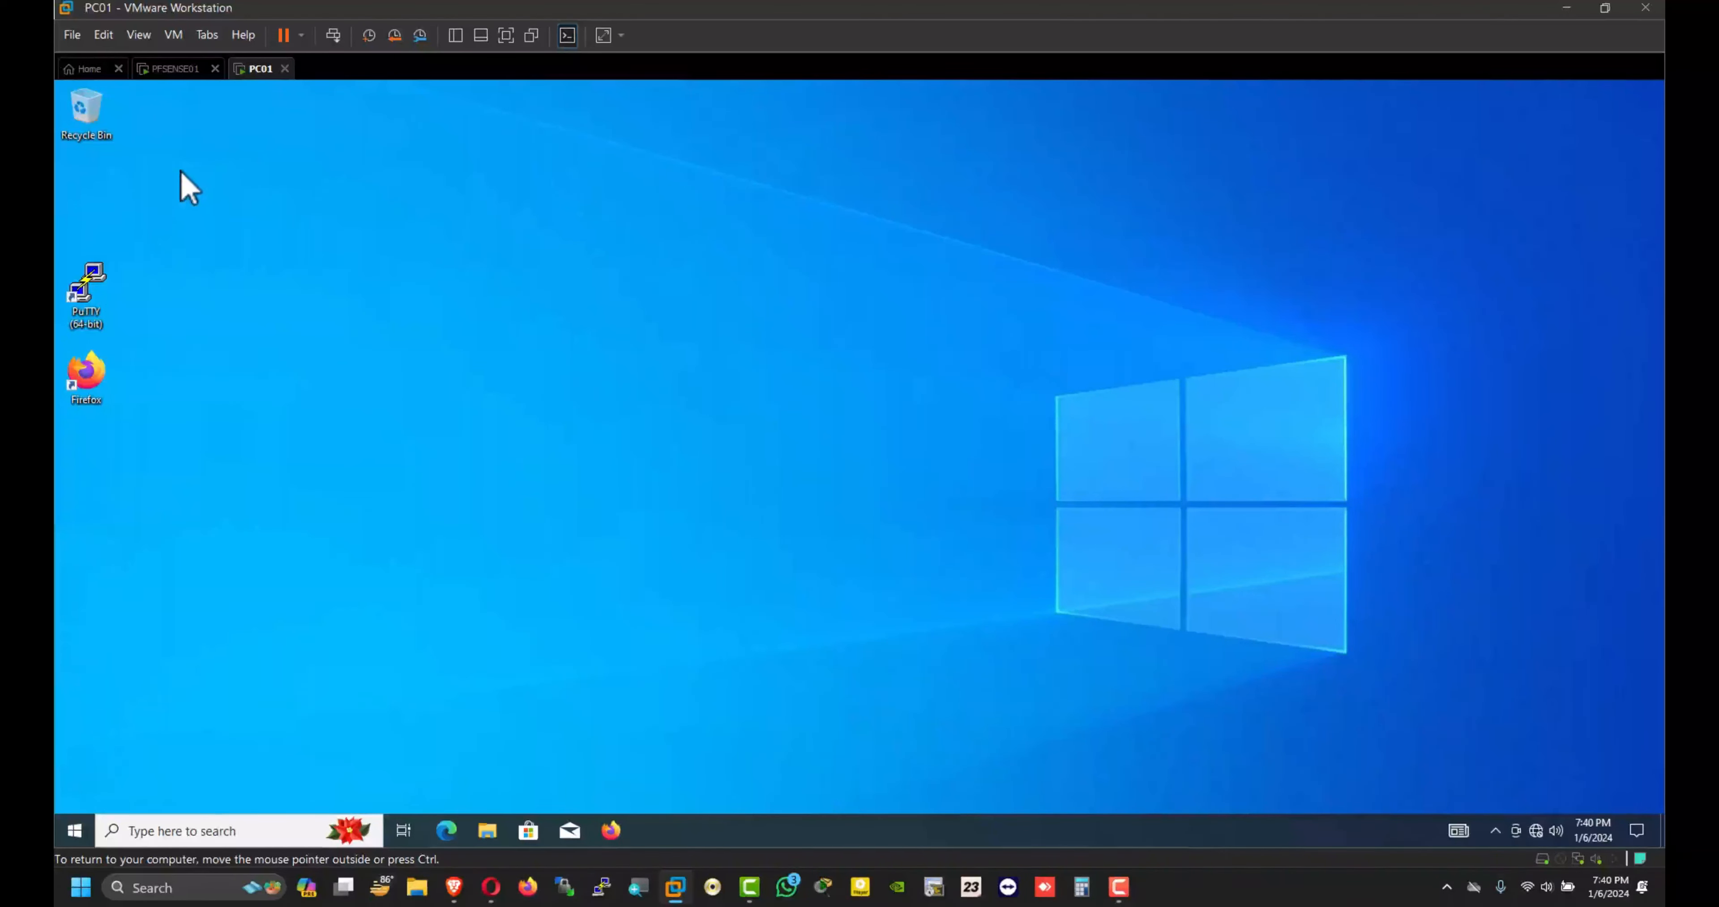
pyautogui.click(174, 34)
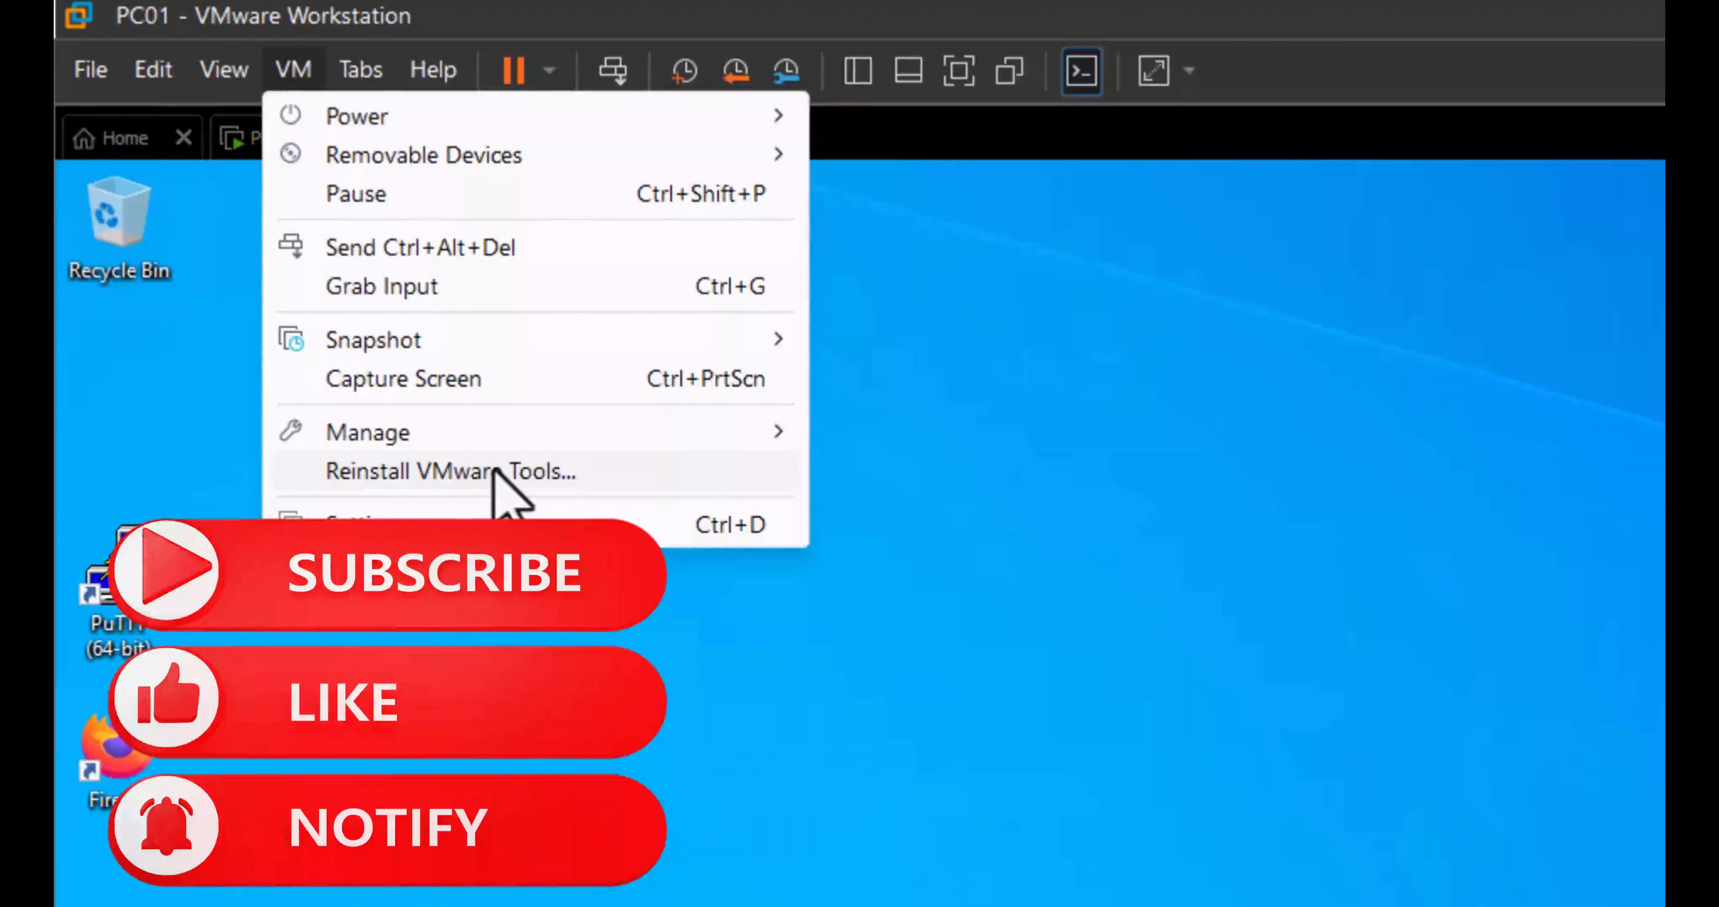
pyautogui.click(579, 855)
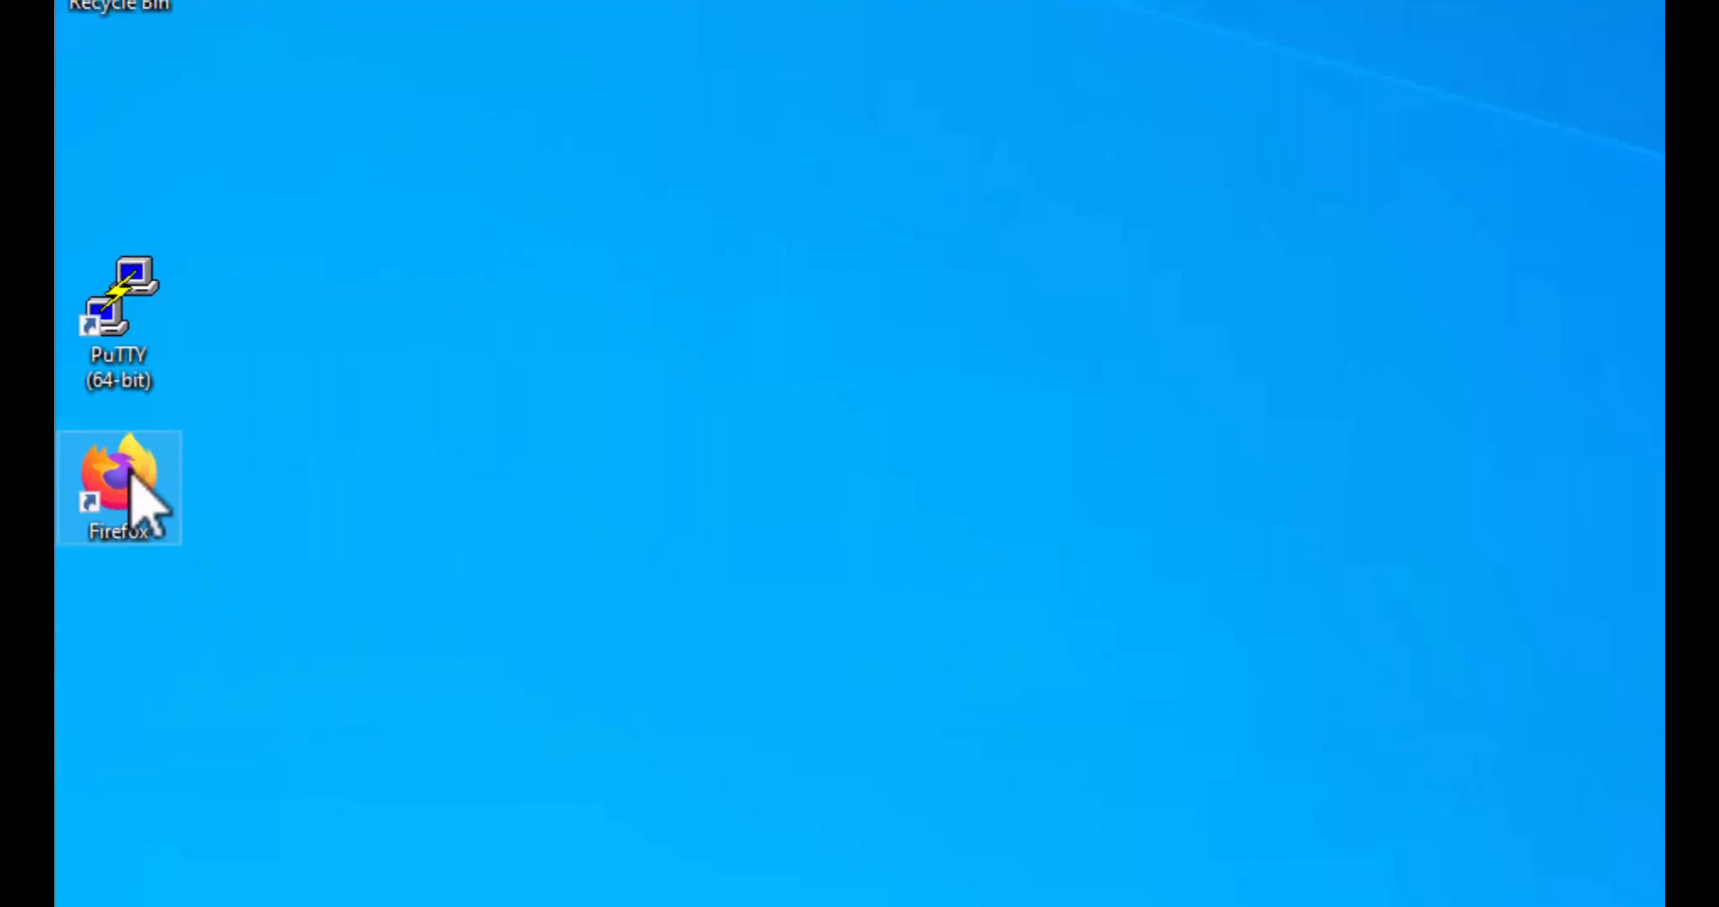
# Step: Launch Firefox, permanently dismiss the default-browser prompt, and maximize the window
pyautogui.doubleClick(123, 497)
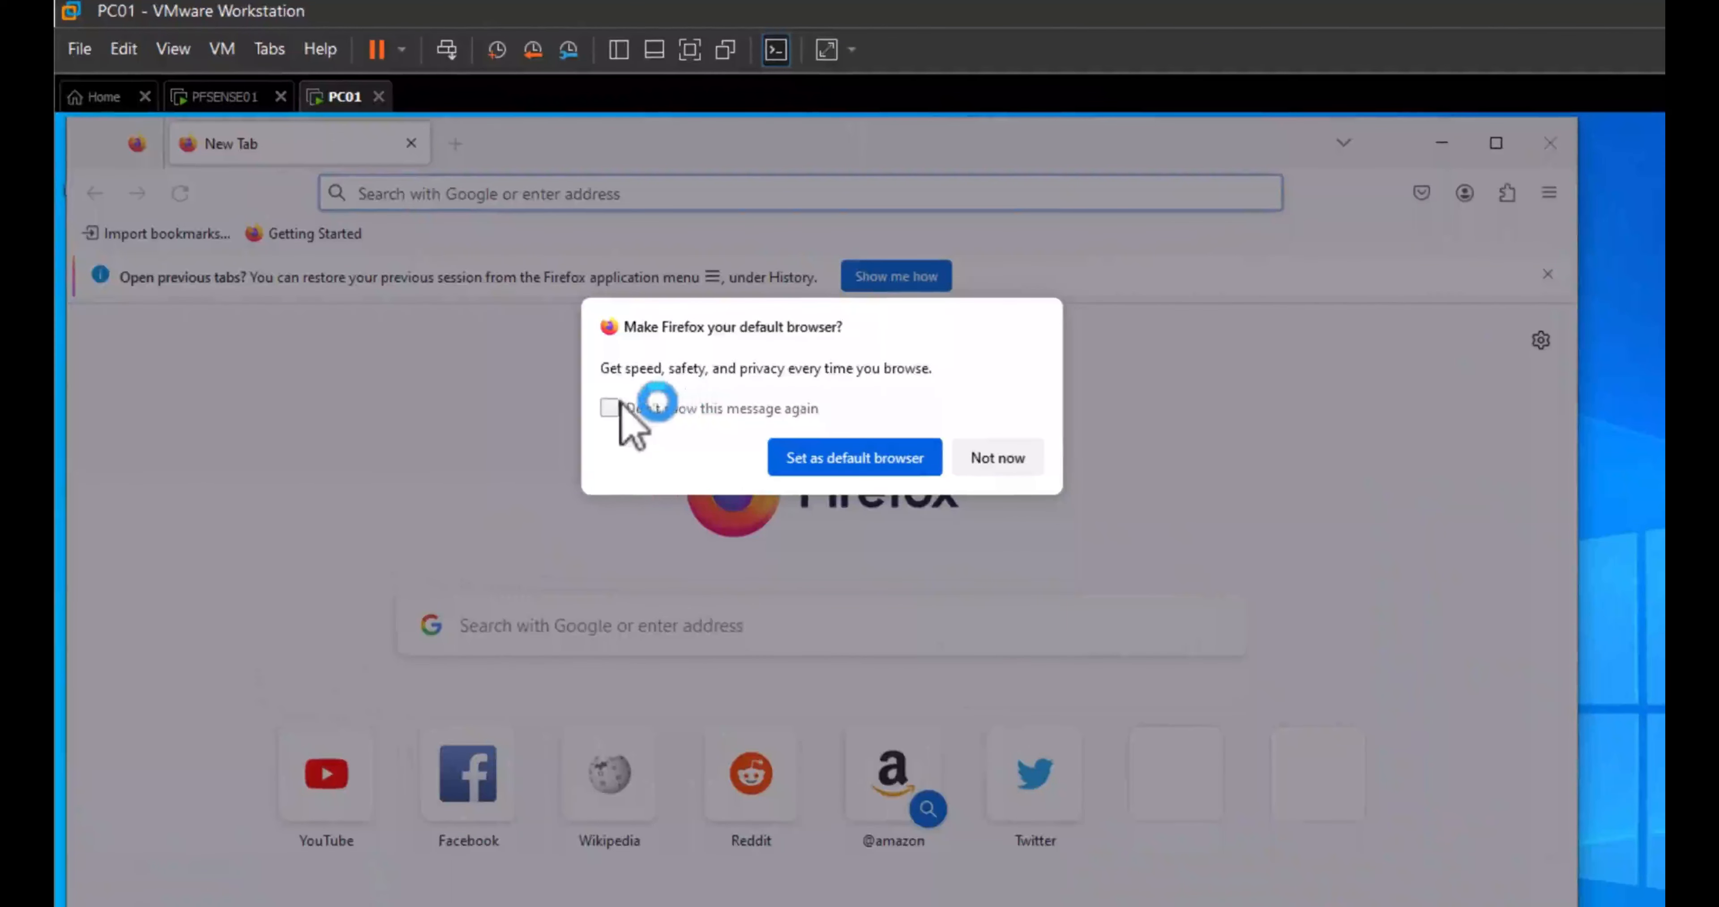
pyautogui.click(609, 407)
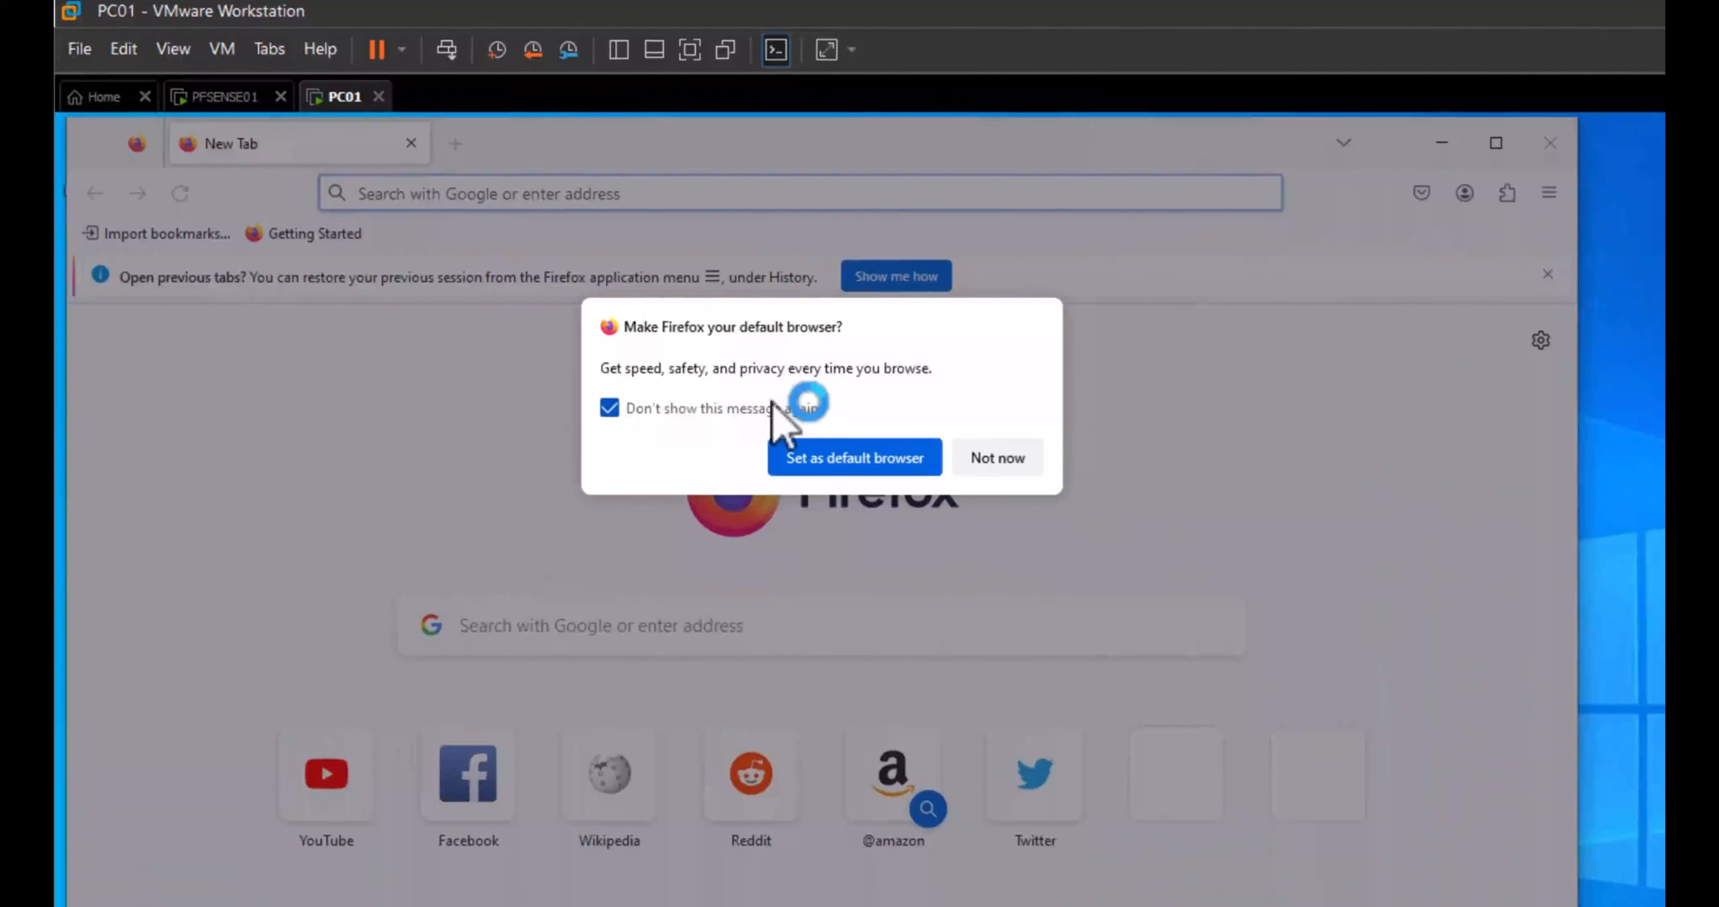
pyautogui.click(1001, 461)
pyautogui.click(1496, 143)
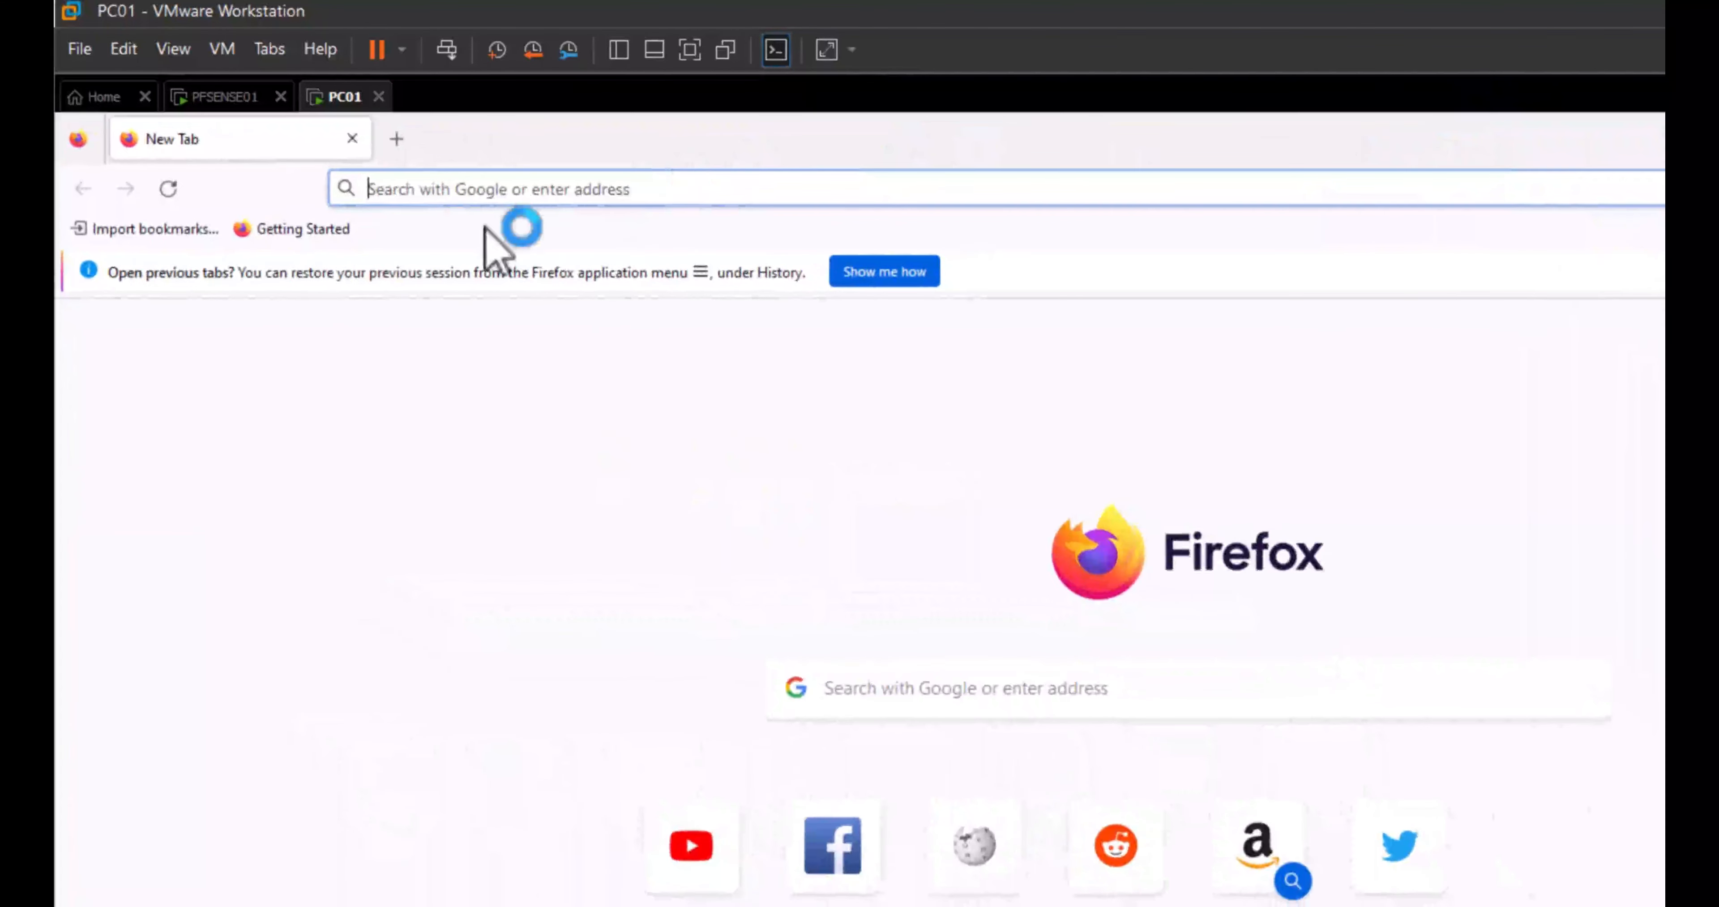
# Step: Load the pfSense web page at 192.168.3.254
pyautogui.click(502, 194)
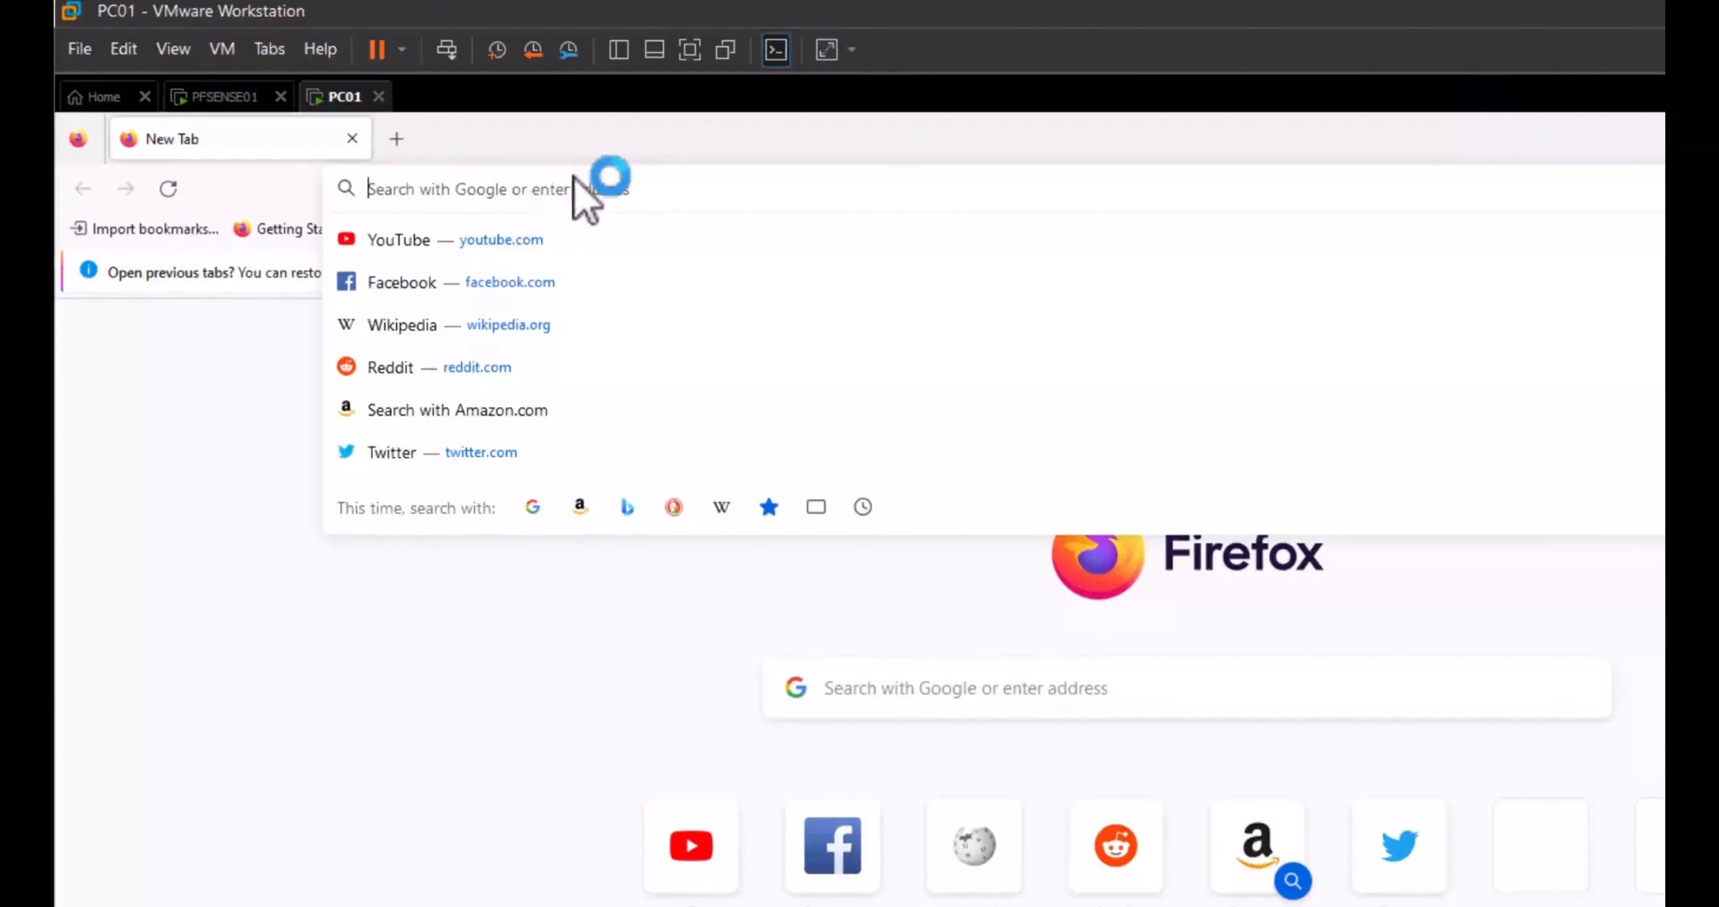
pyautogui.write('192.168.')
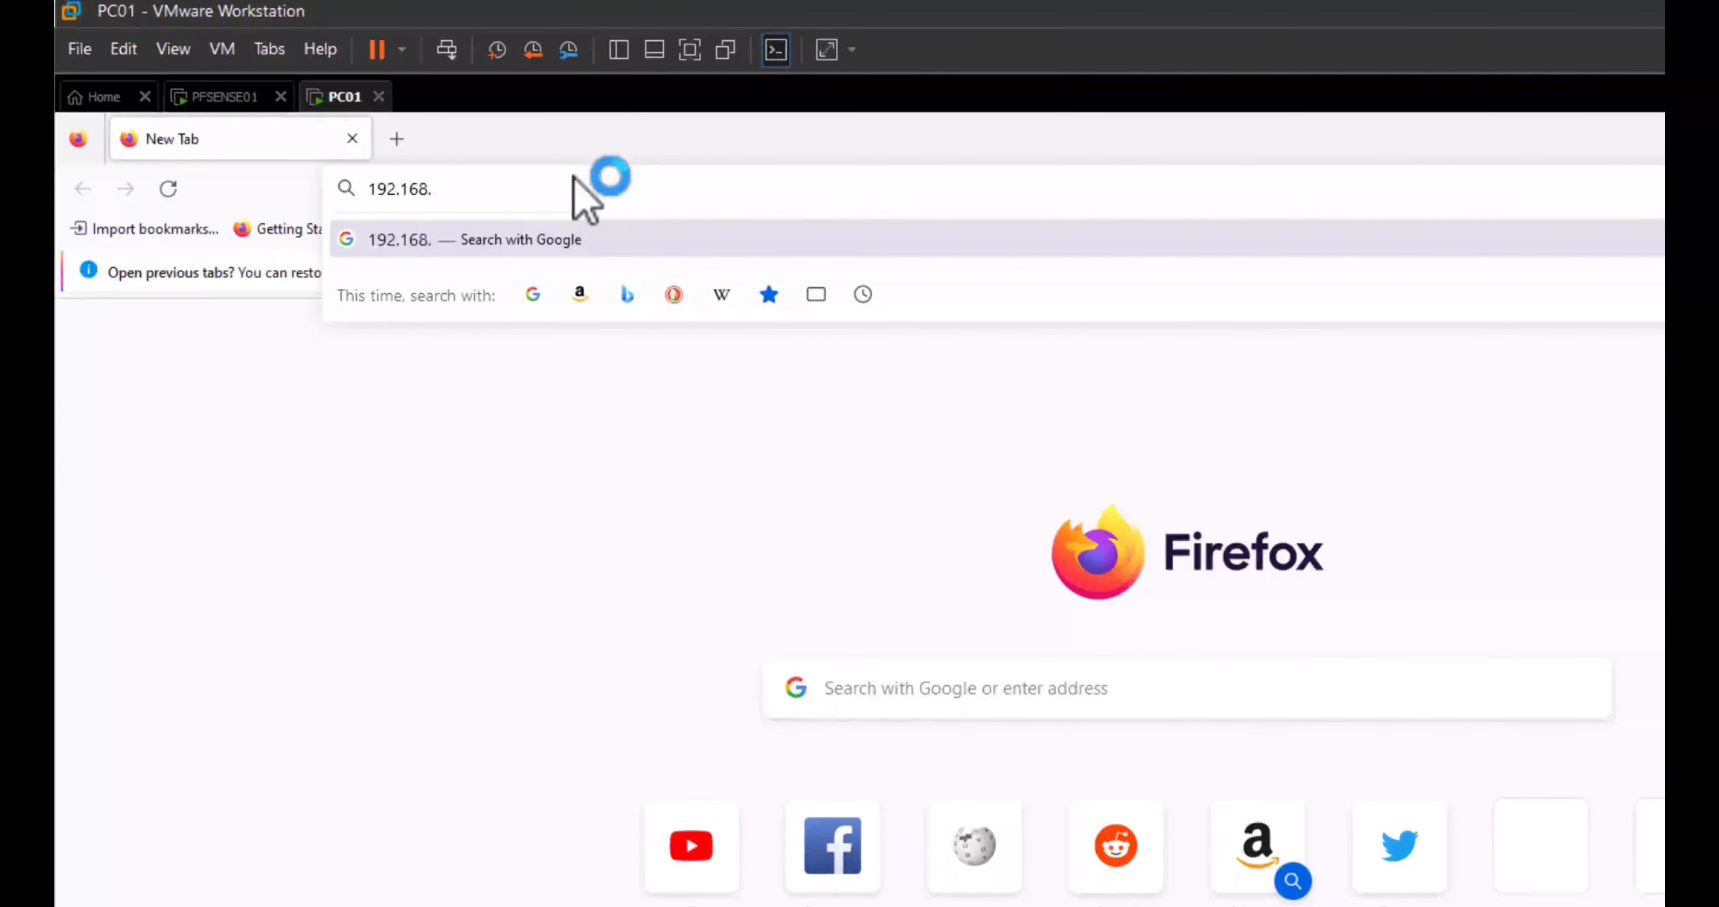
pyautogui.write('3.254')
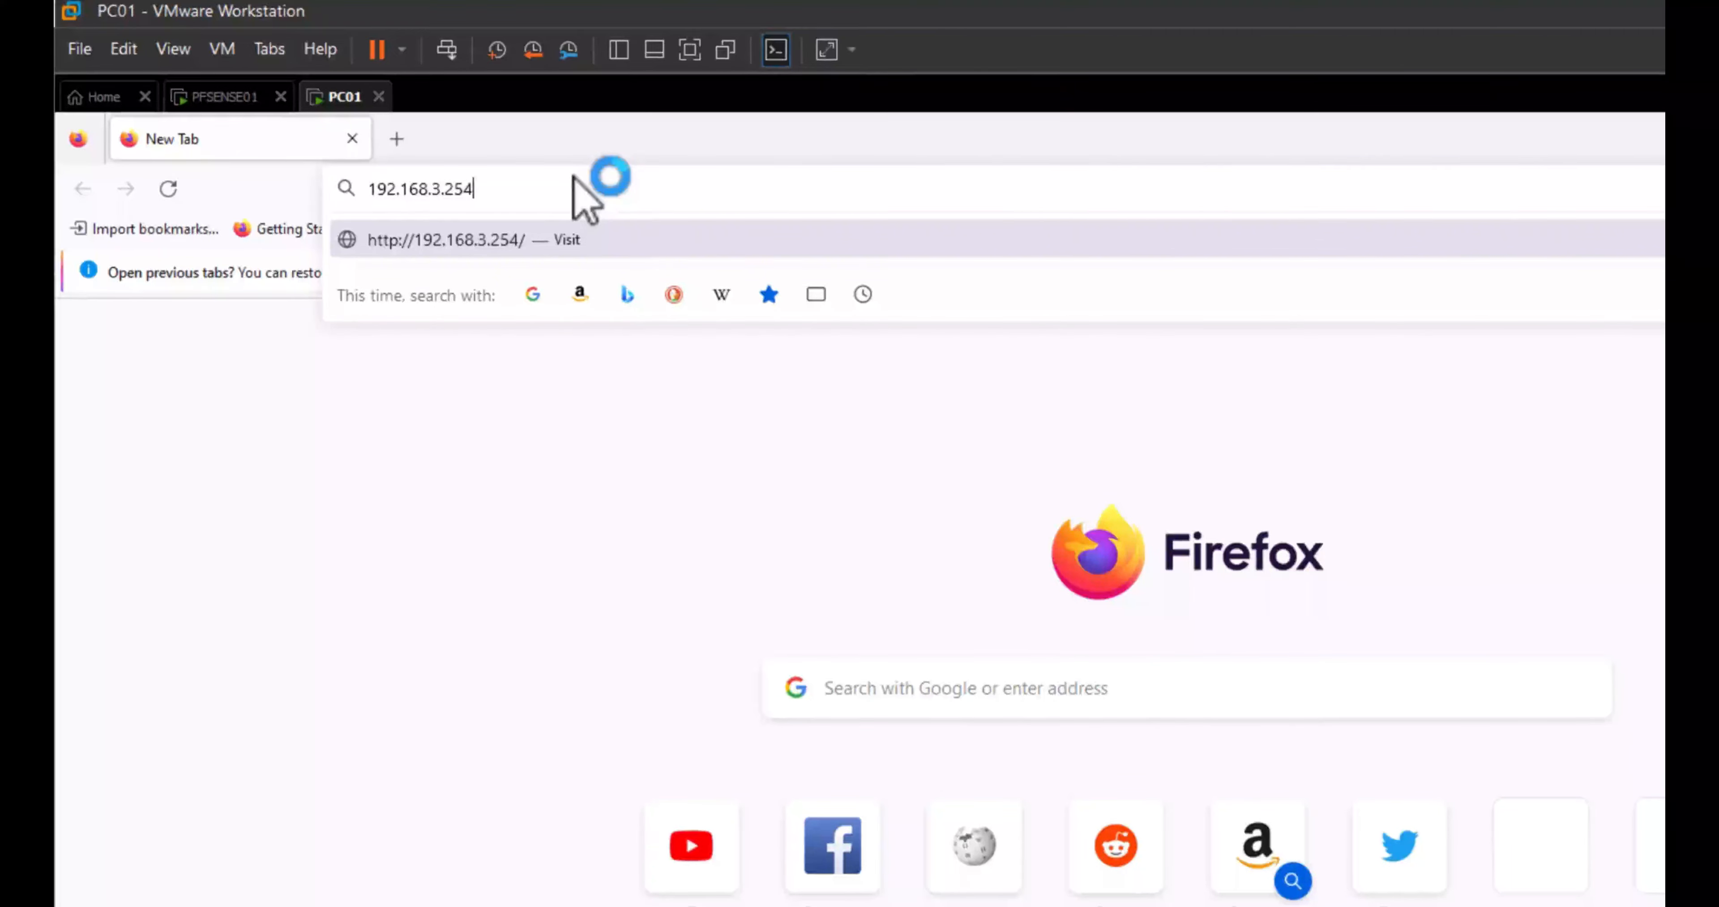
pyautogui.press('Return')
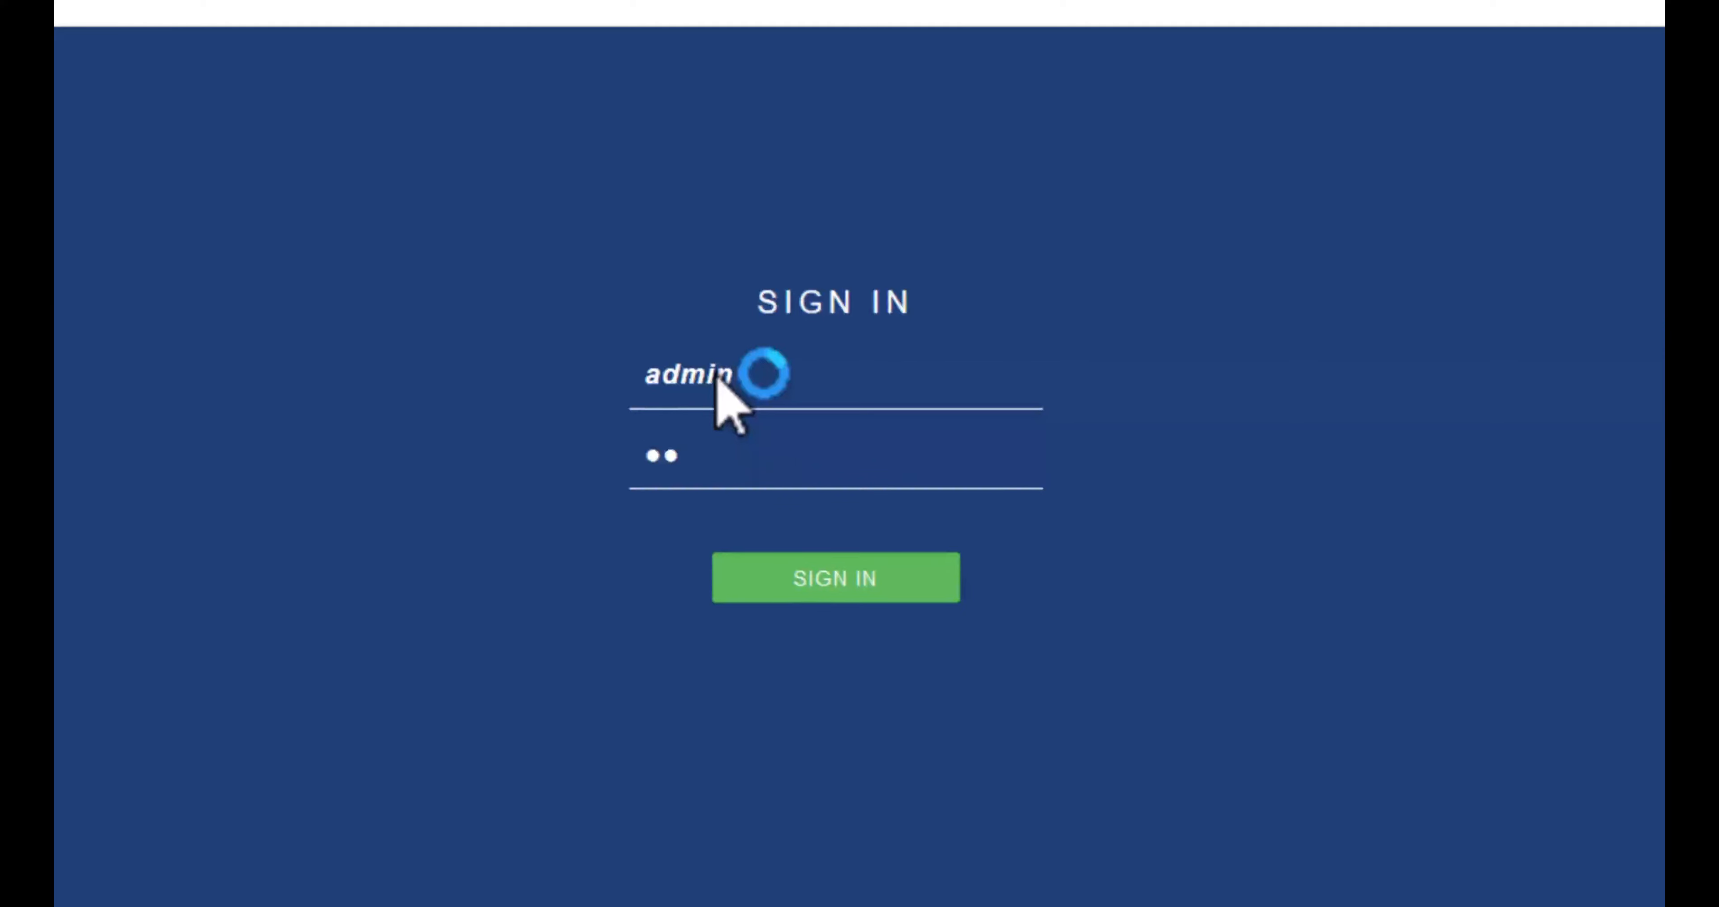
# Step: Sign in without saving the login, then advance the wizard to General Information
pyautogui.write('se')
pyautogui.press('Return')
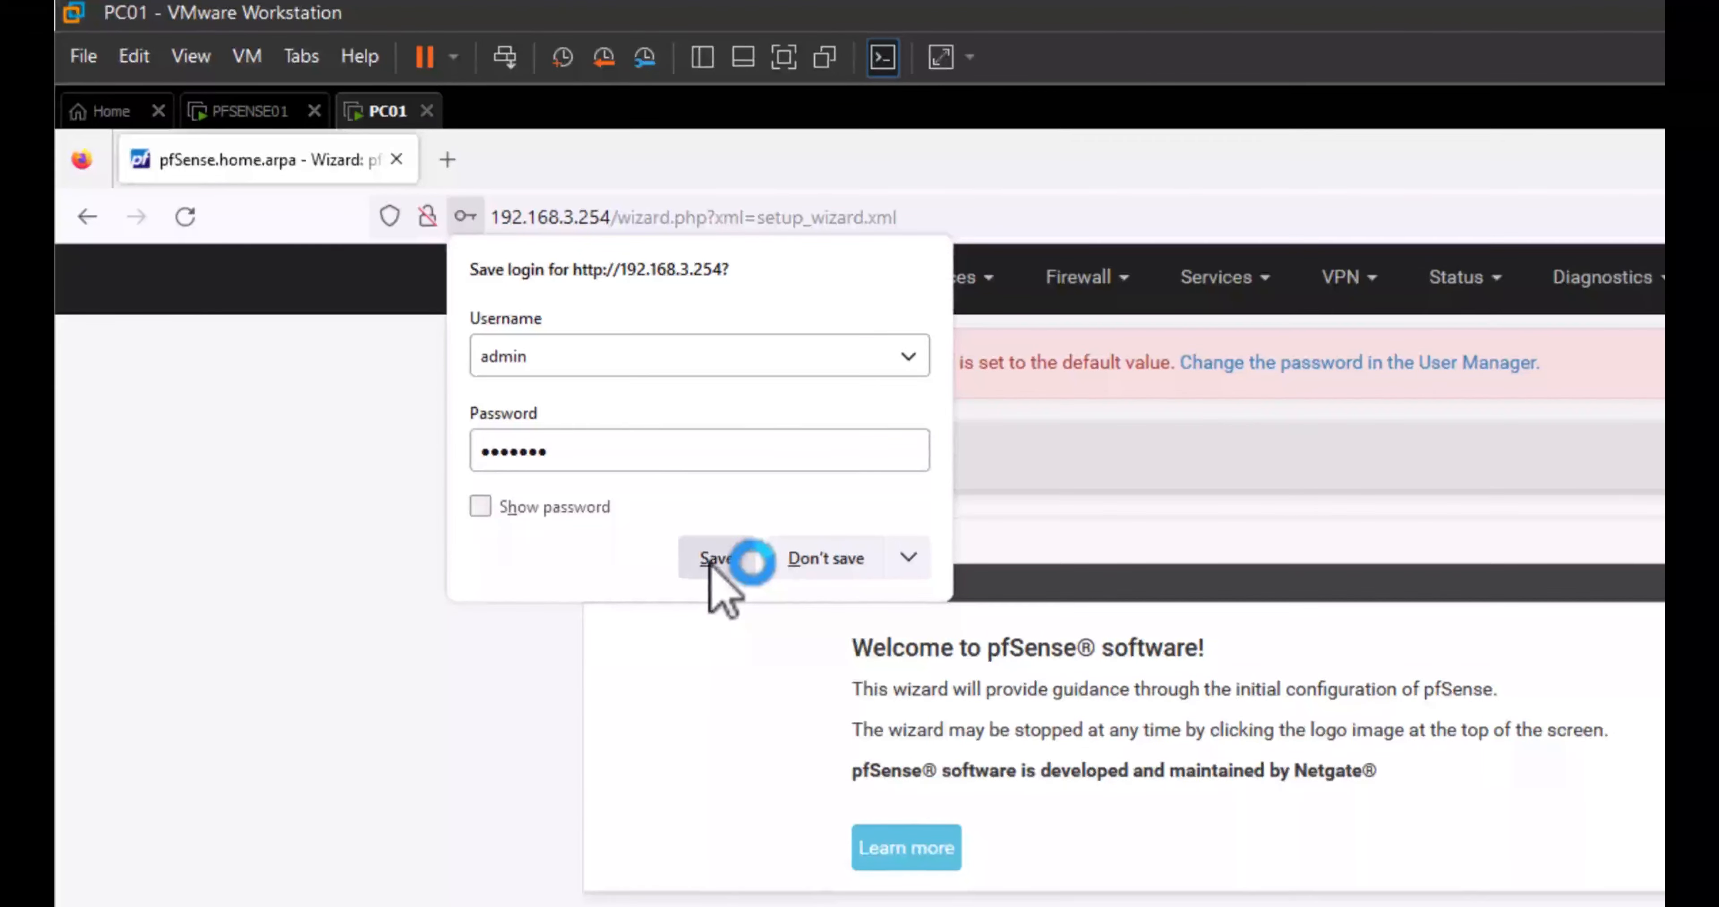
pyautogui.click(842, 560)
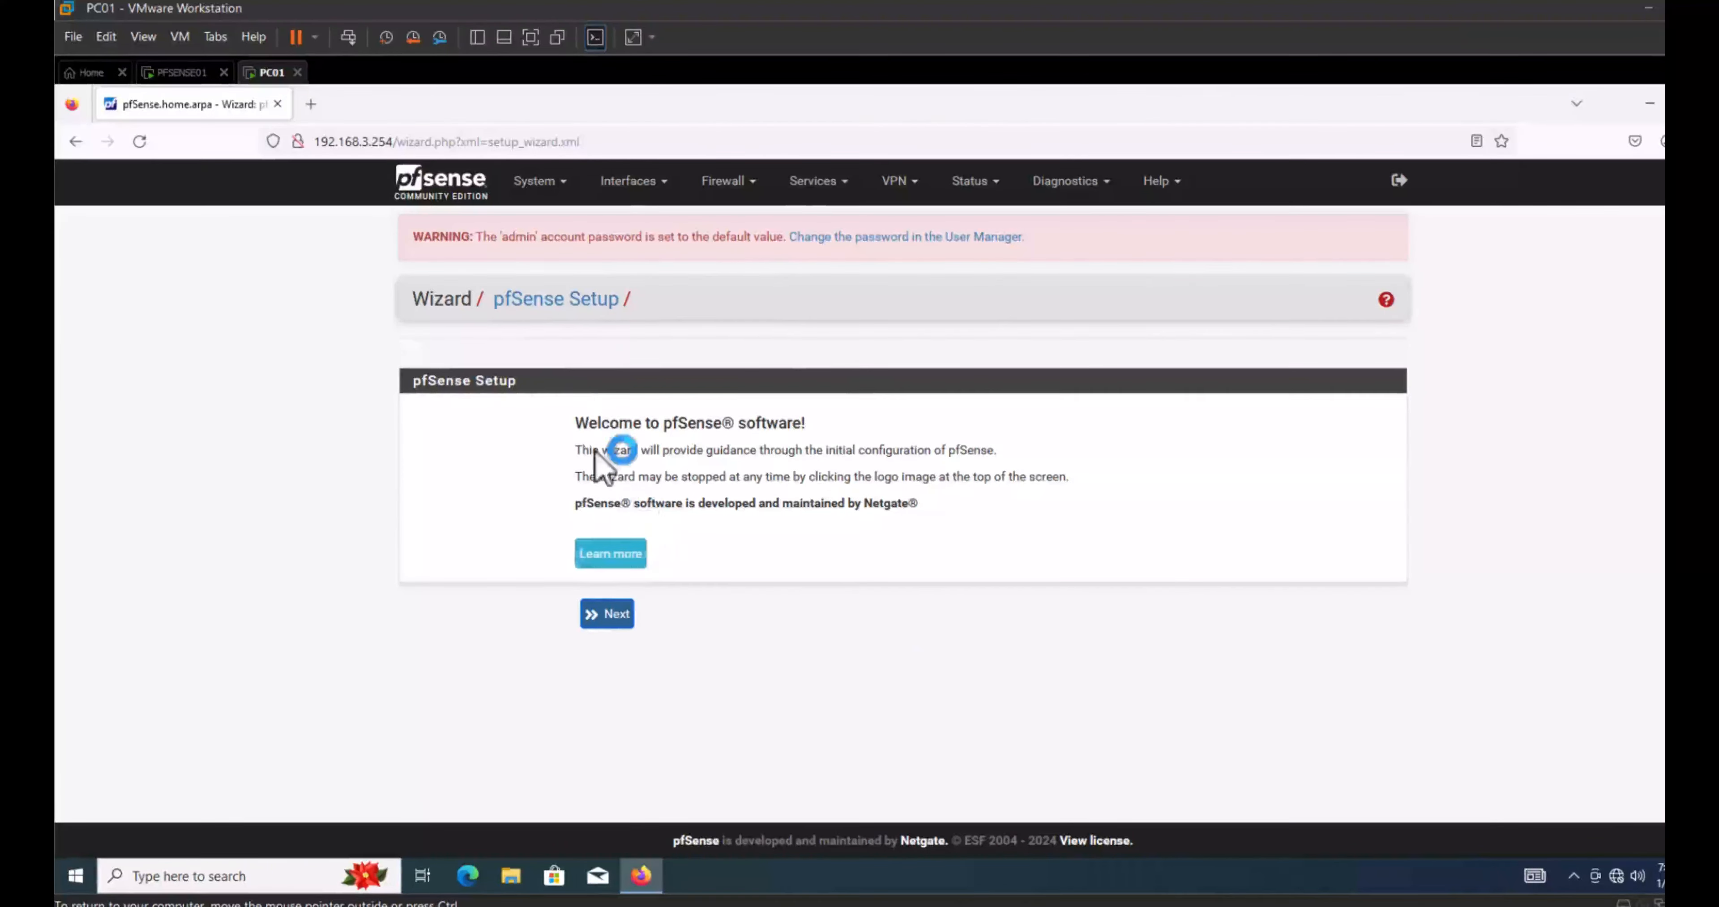
pyautogui.click(616, 619)
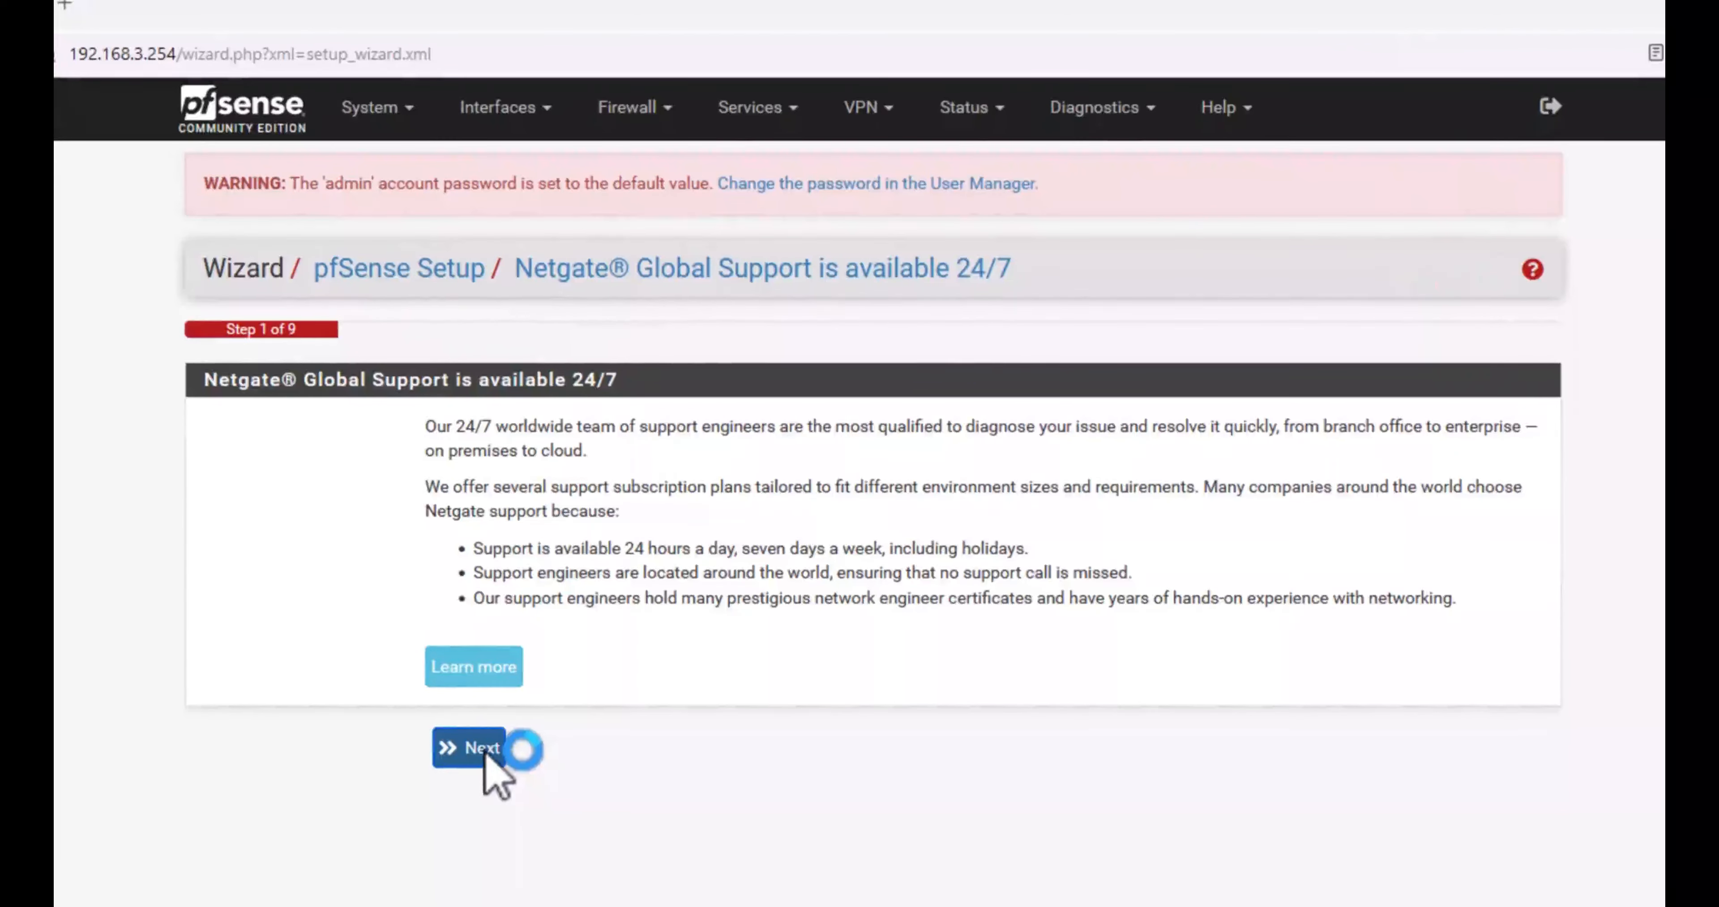
pyautogui.click(485, 754)
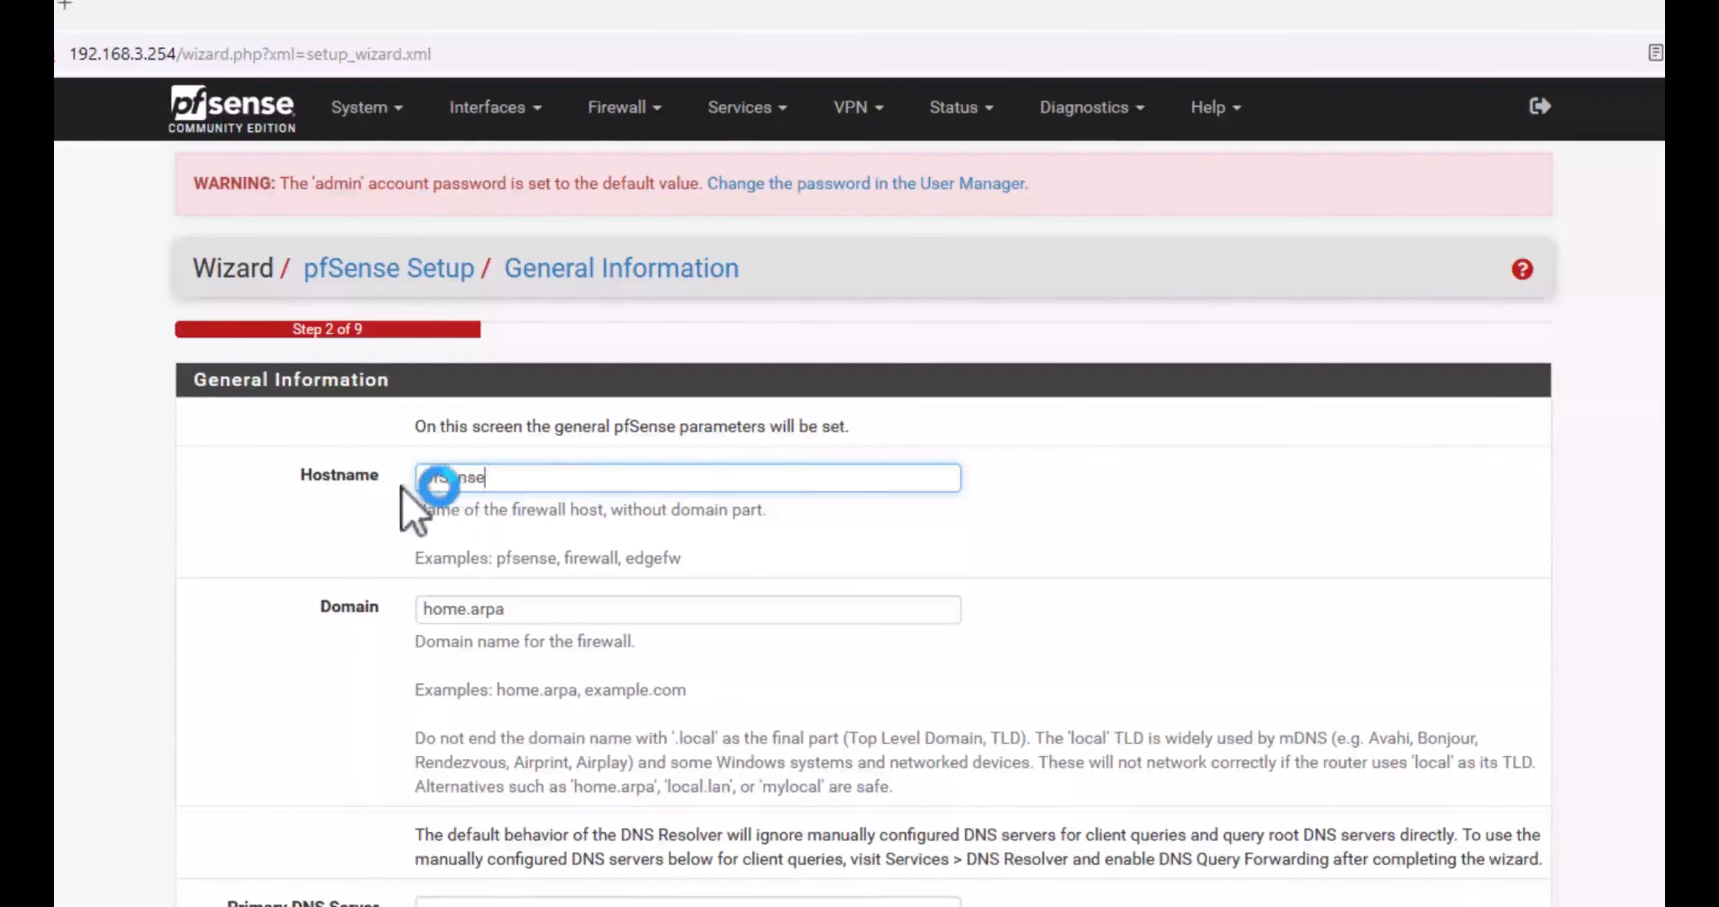
# Step: Review hostname and DNS server fields, then accept General Information and continue
pyautogui.click(518, 481)
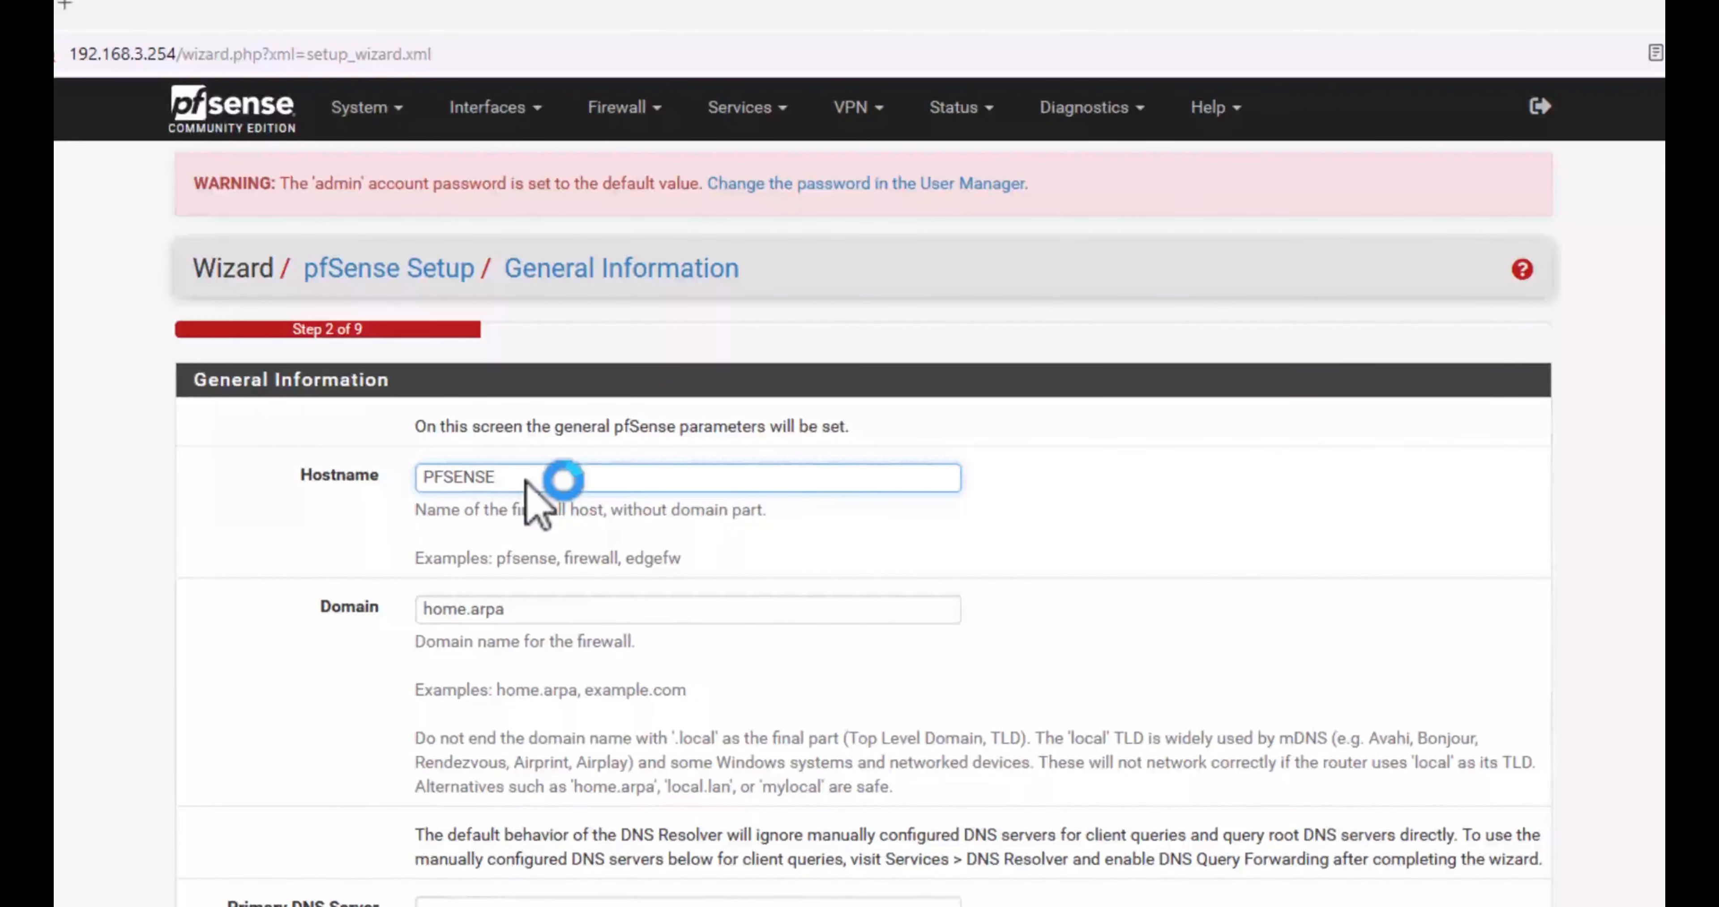
pyautogui.scroll(-3, 526, 481)
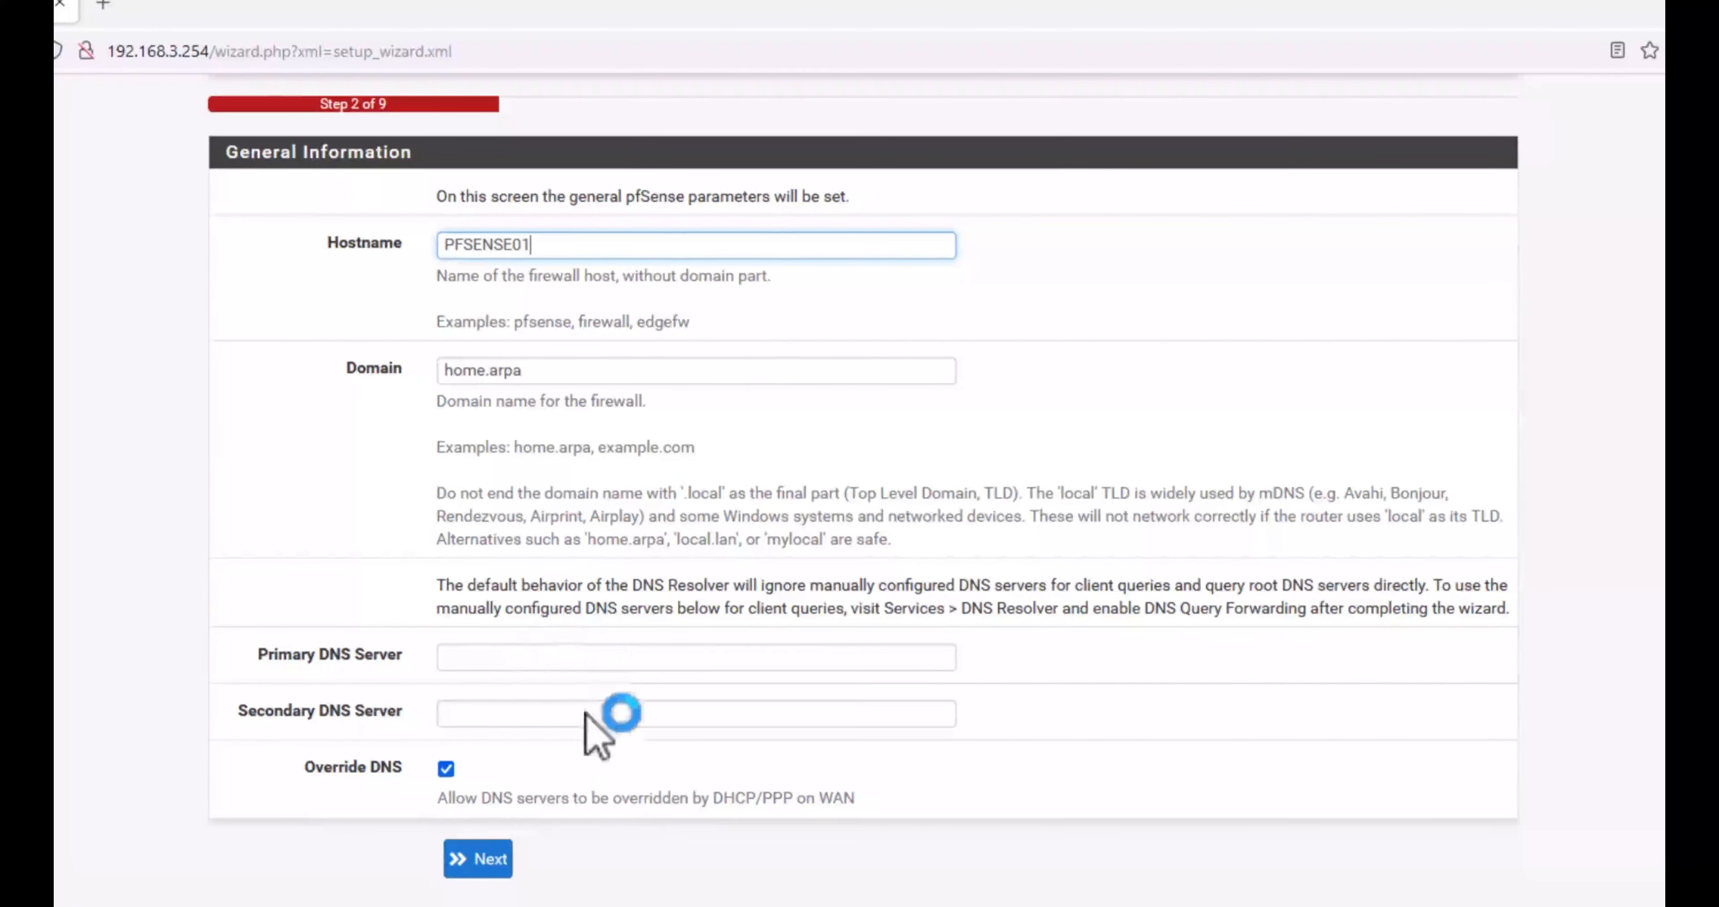
pyautogui.click(495, 659)
pyautogui.click(501, 713)
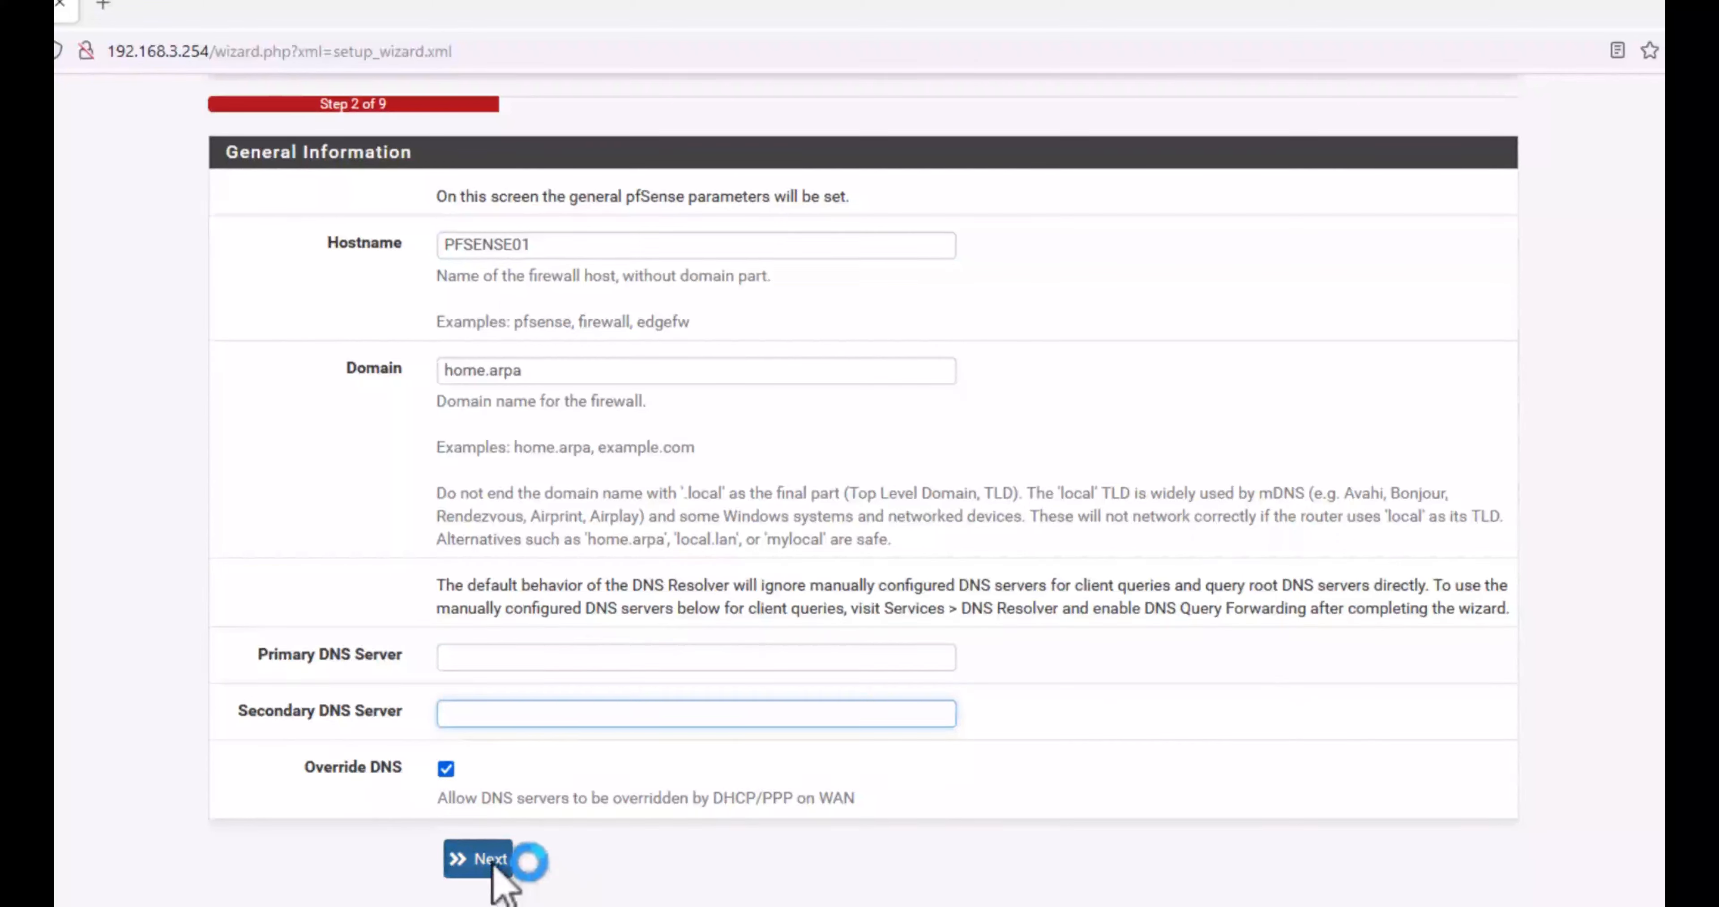
pyautogui.click(492, 863)
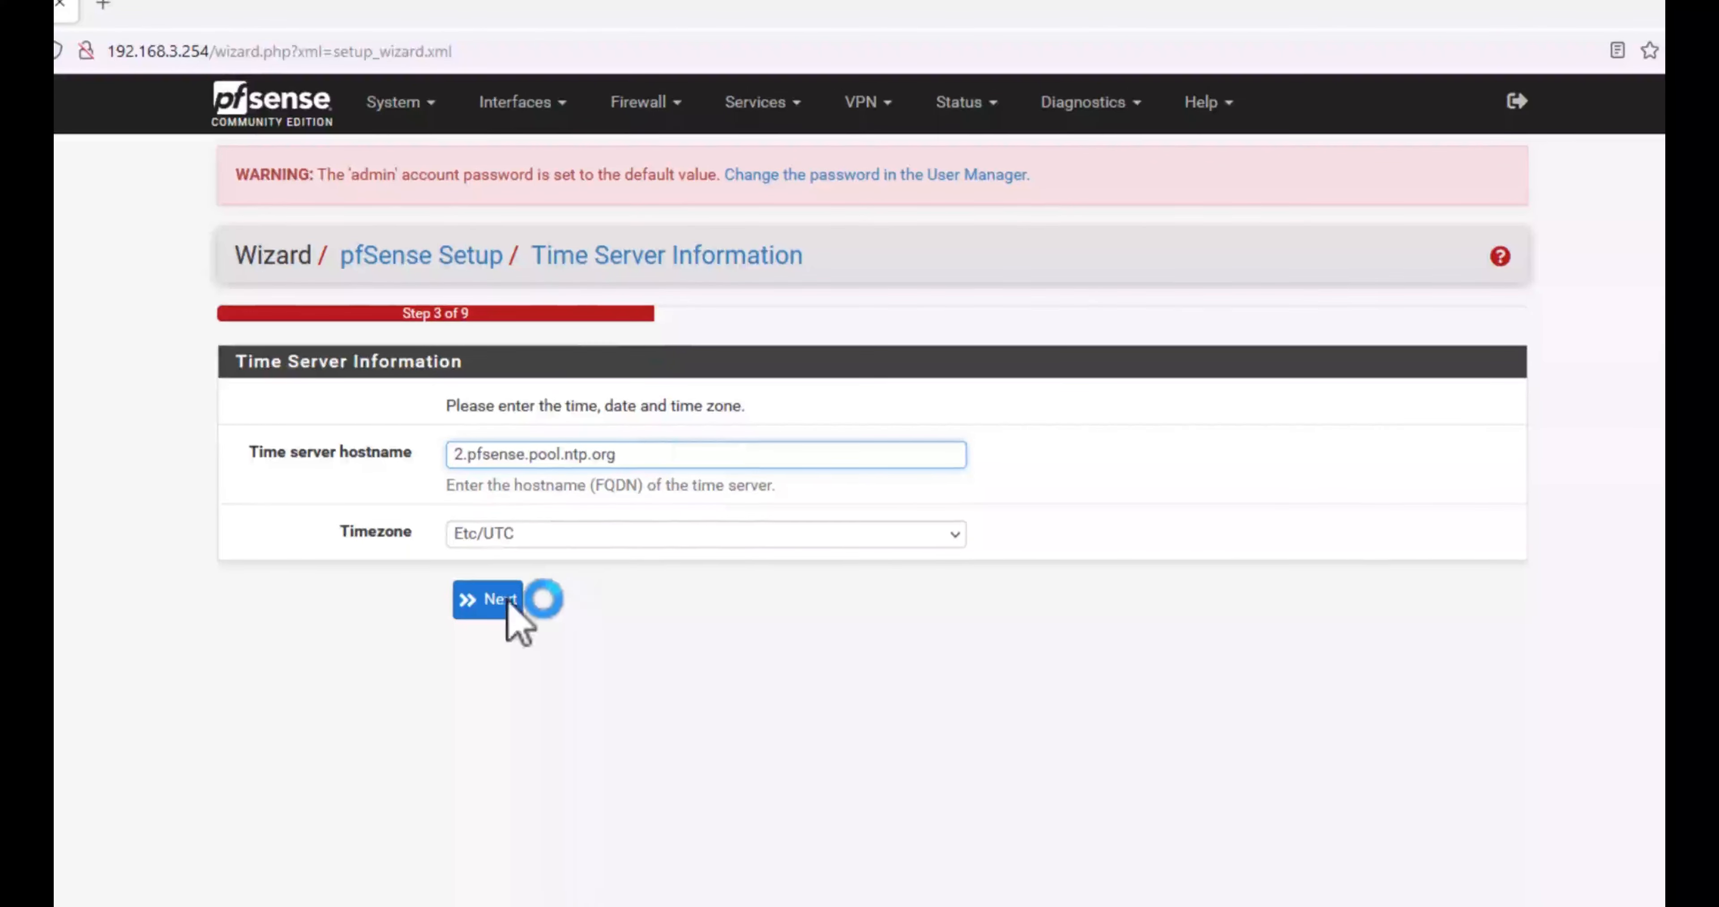
# Step: Keep Etc/UTC as the timezone and continue to the WAN interface page
pyautogui.click(627, 535)
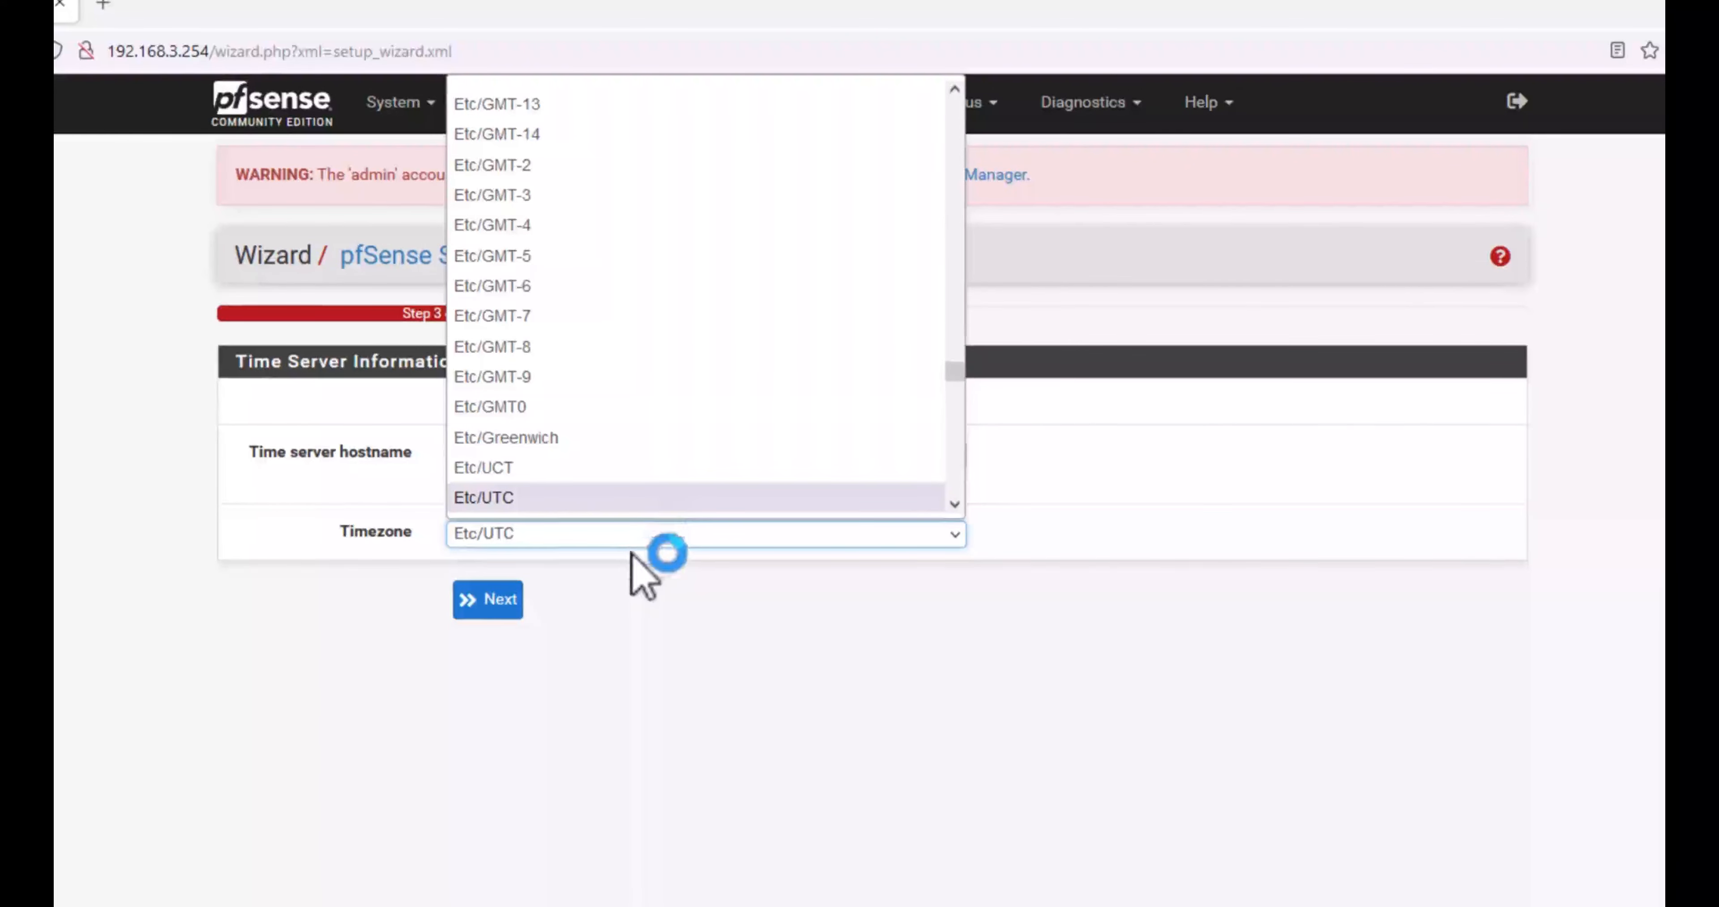
pyautogui.click(676, 682)
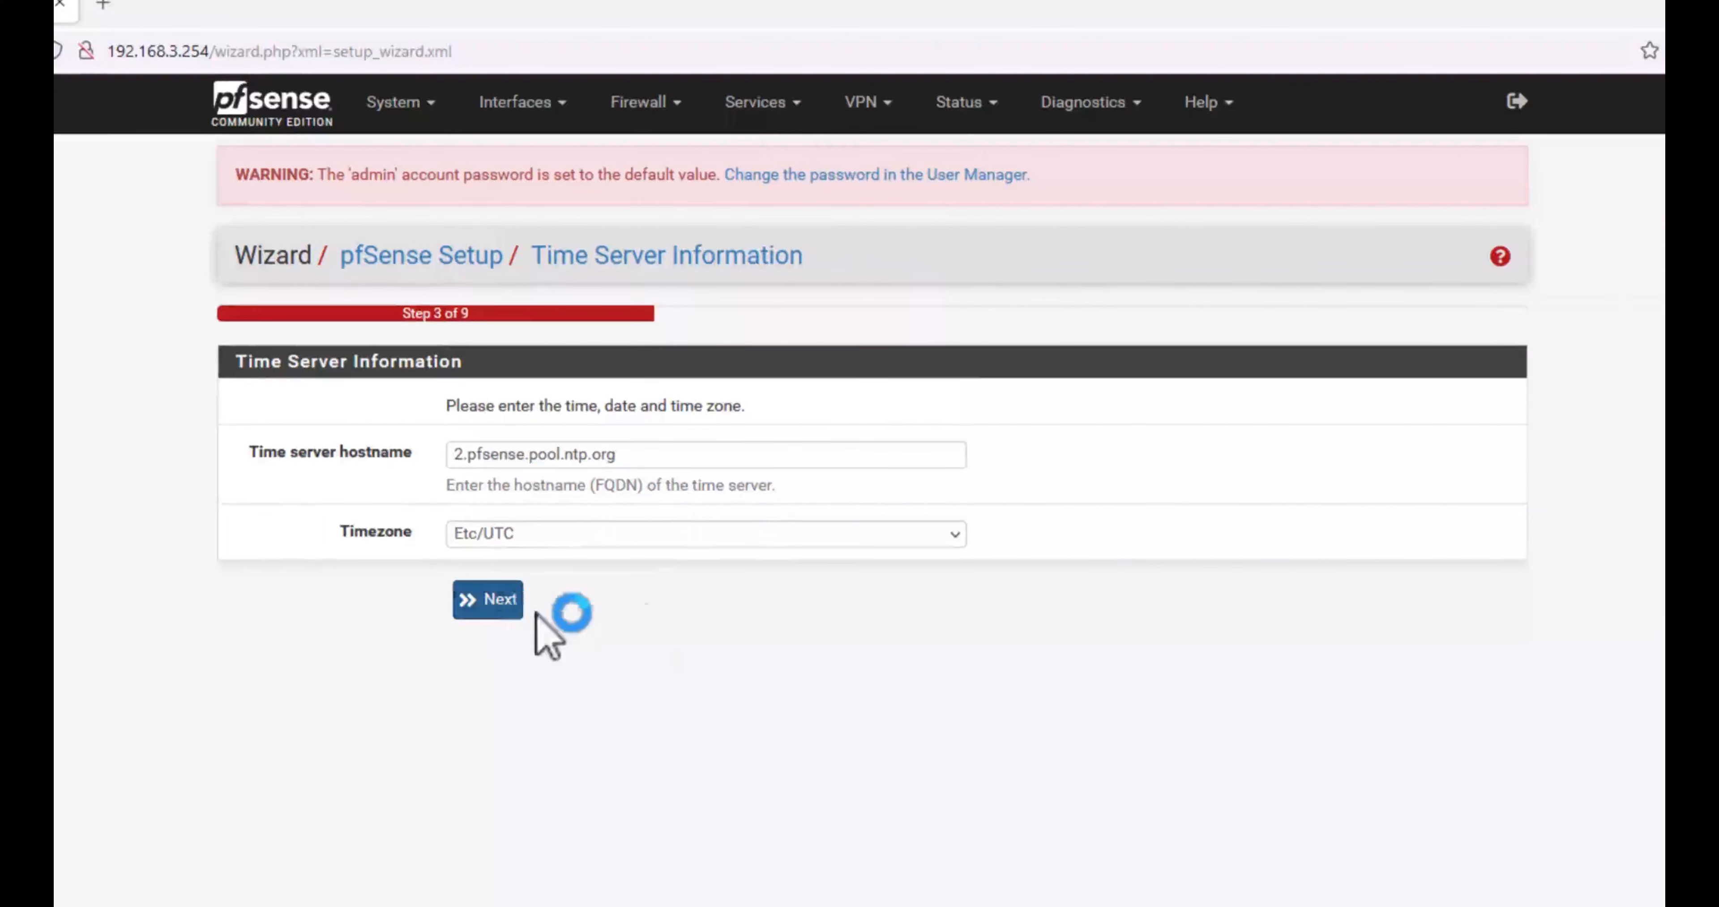
pyautogui.click(494, 601)
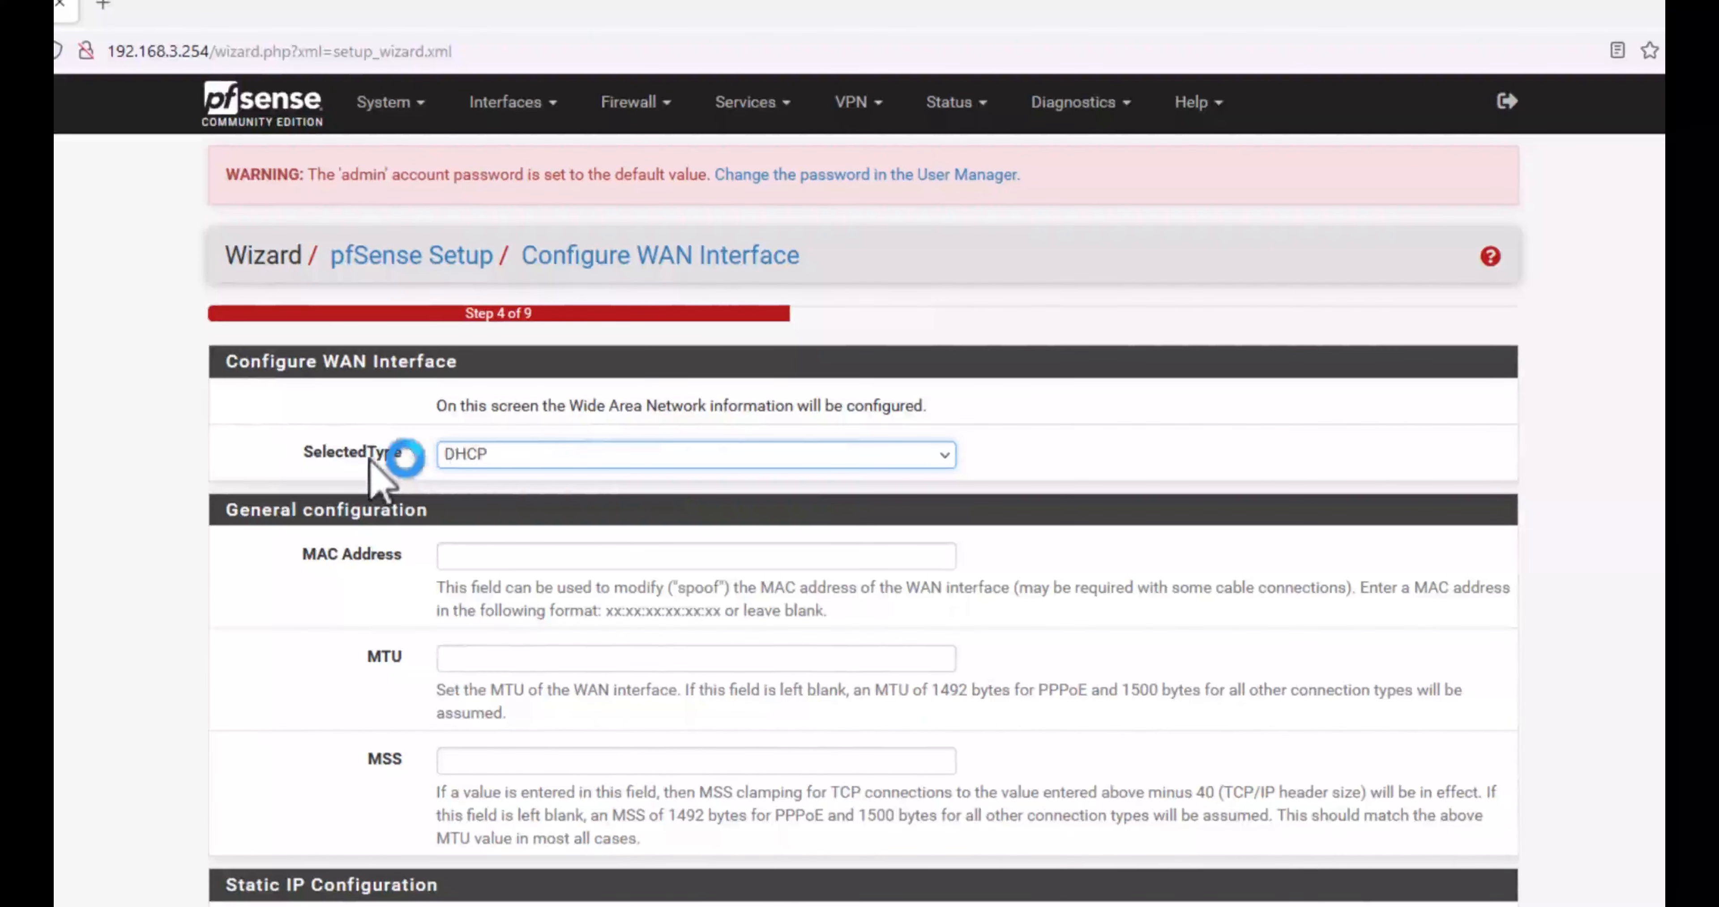
pyautogui.click(568, 458)
# Step: Review the WAN options and try switching the connection type to Static
pyautogui.click(553, 435)
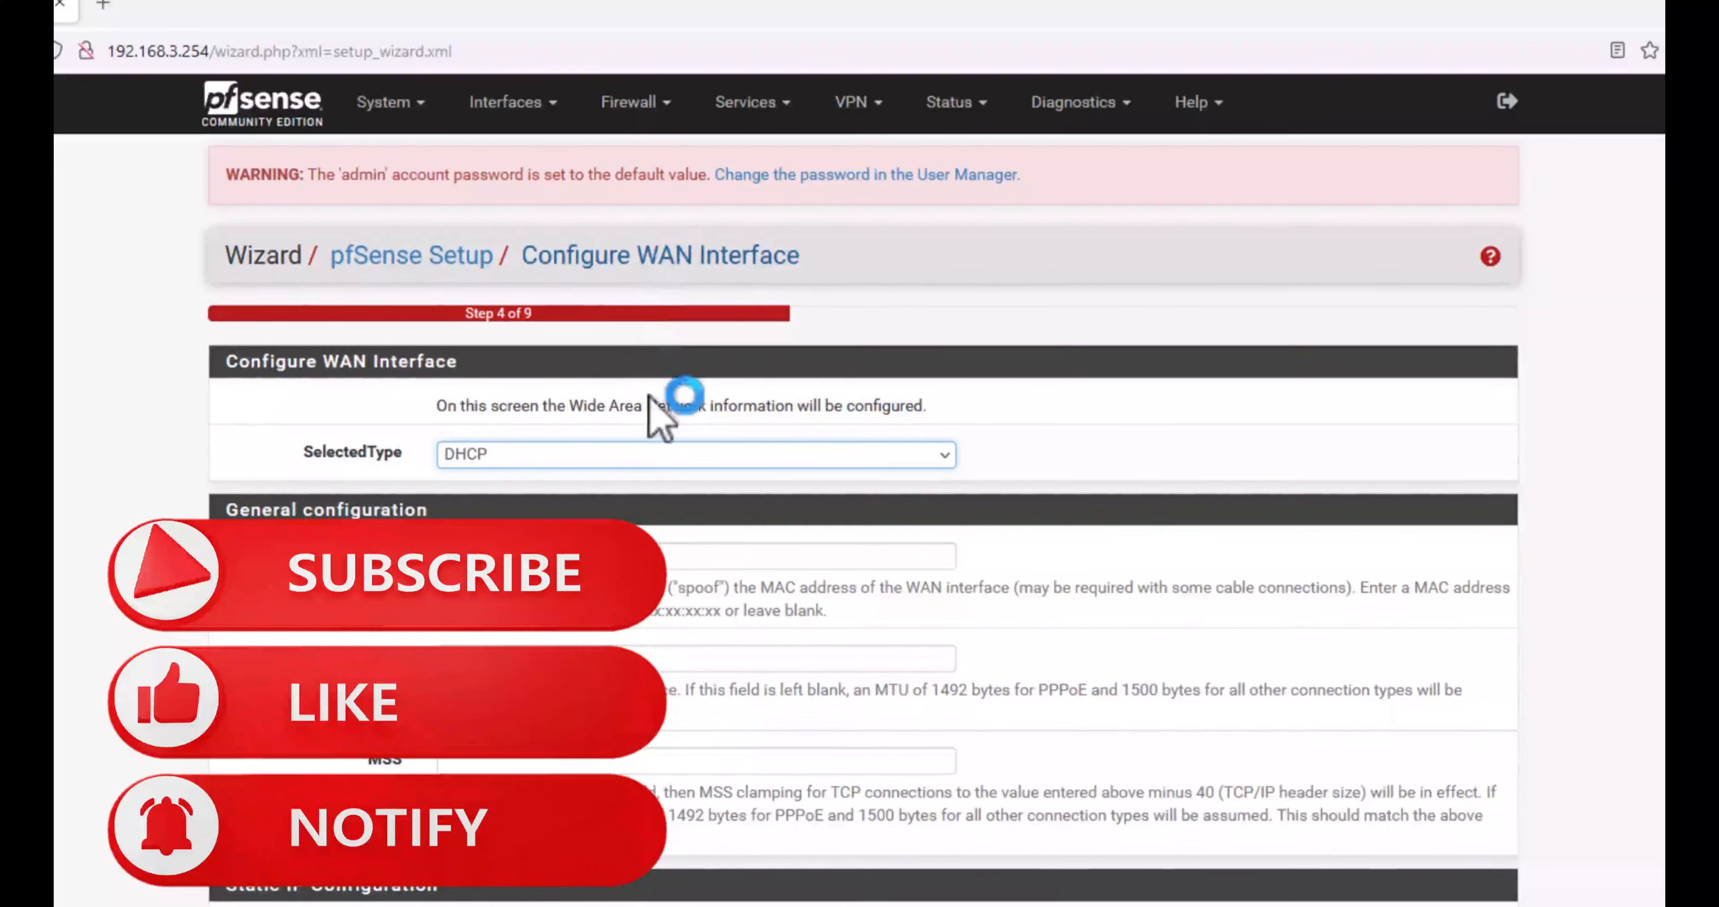
pyautogui.scroll(-5, 530, 161)
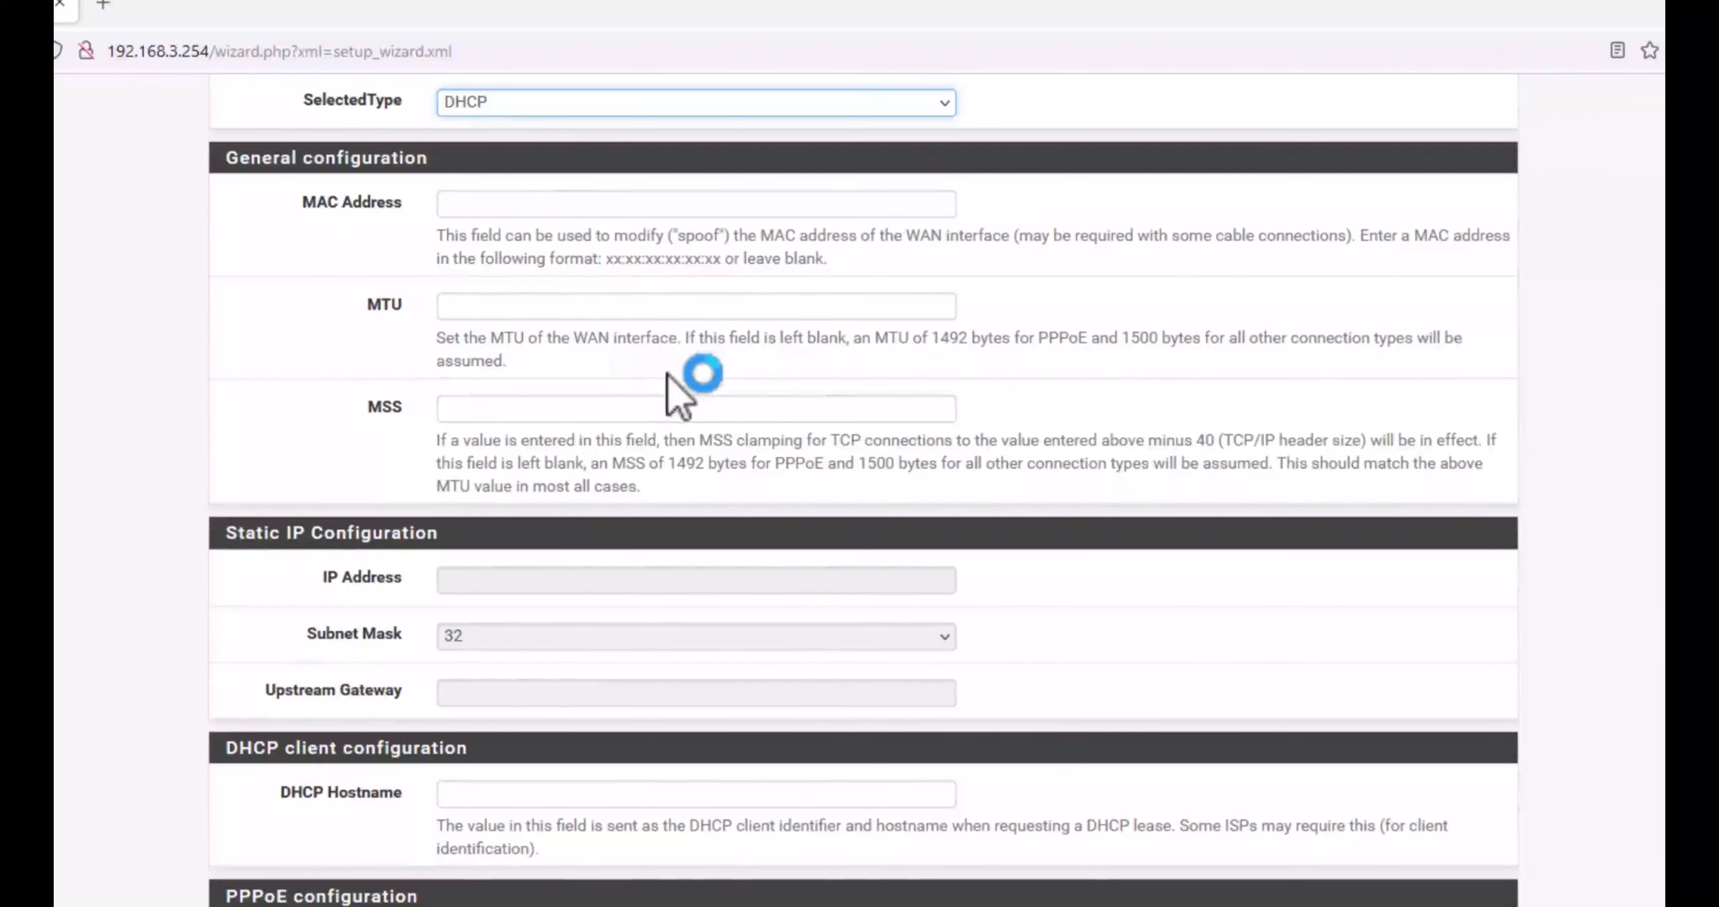
pyautogui.scroll(-4, 677, 387)
pyautogui.scroll(7, 682, 392)
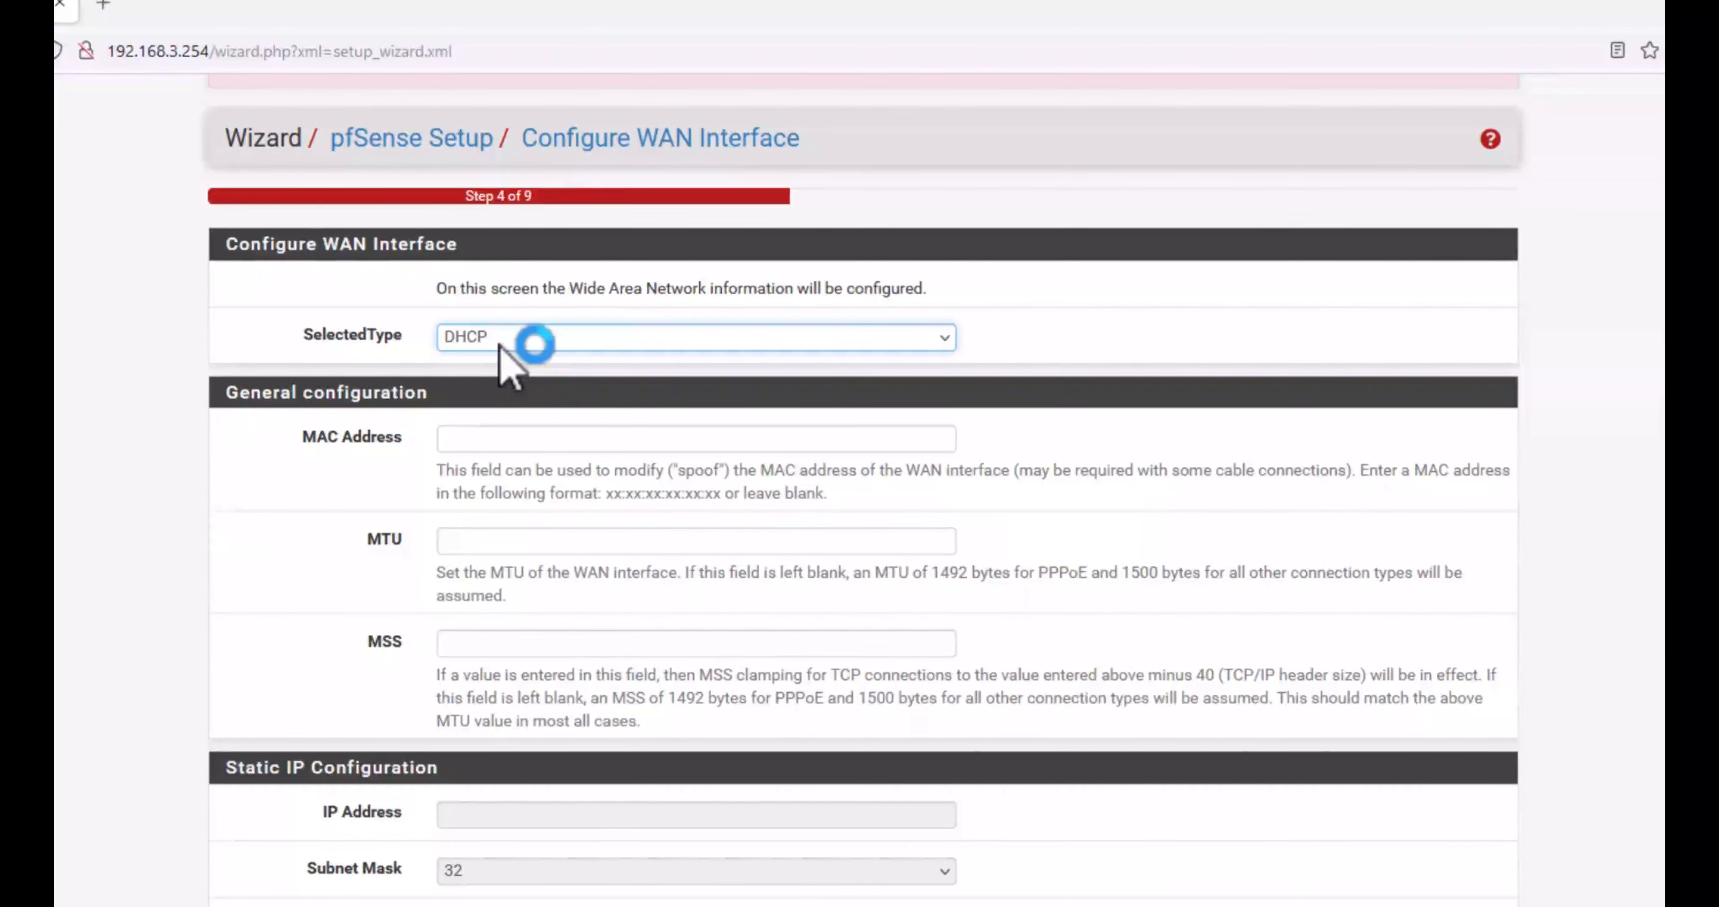
pyautogui.click(513, 336)
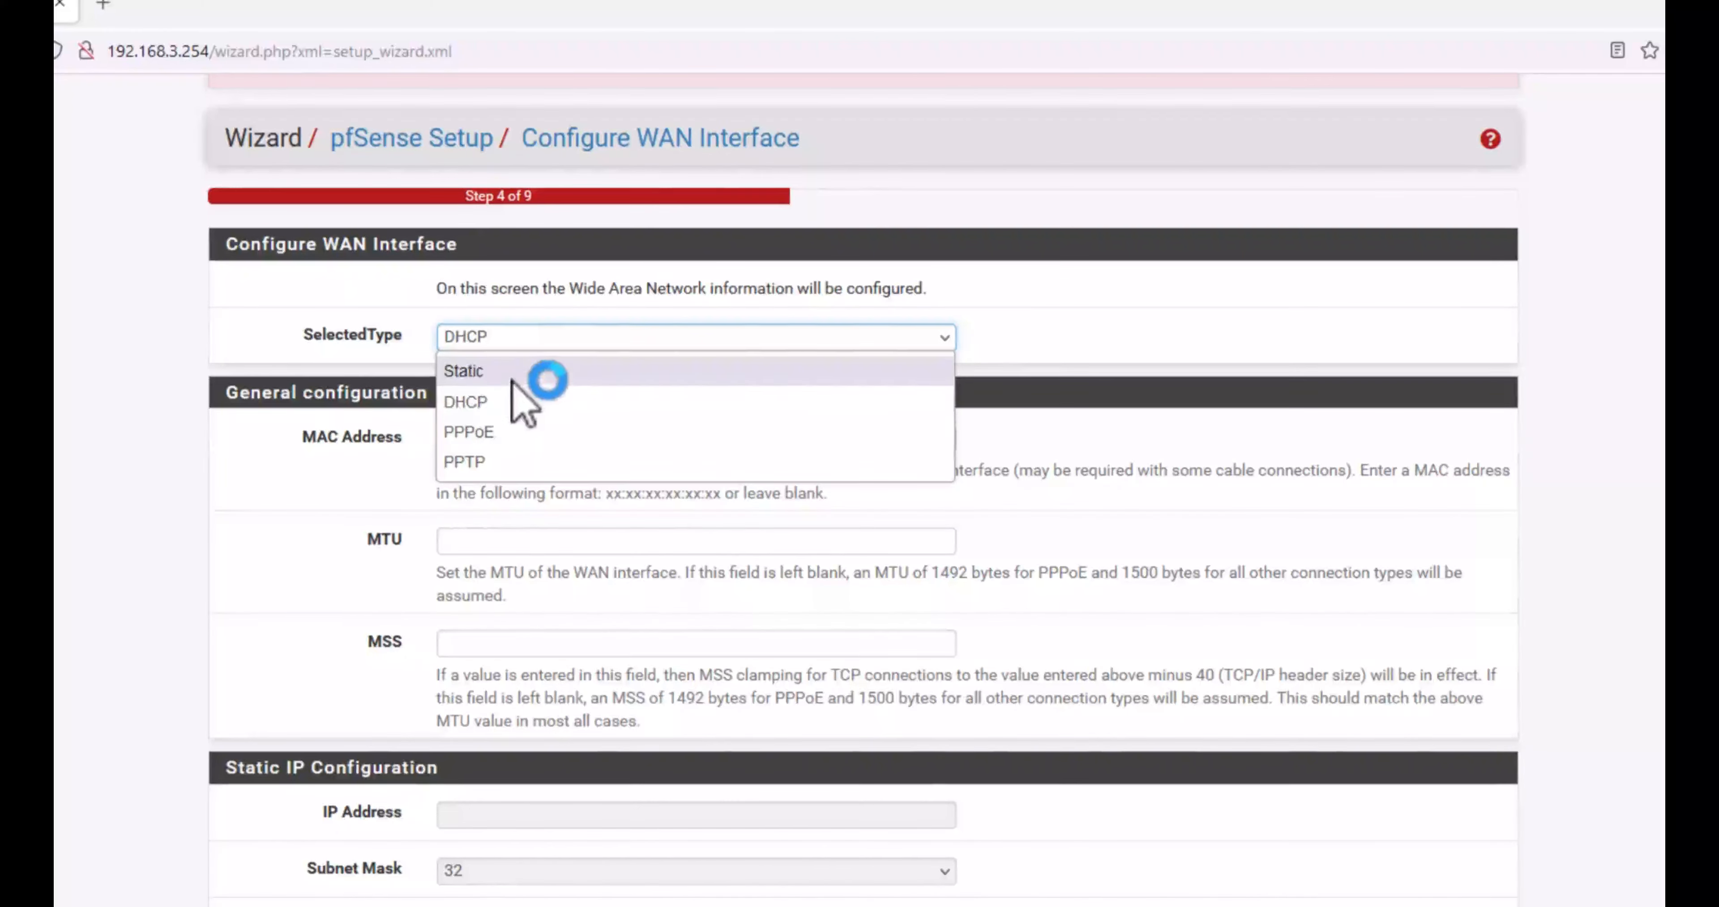
pyautogui.click(515, 374)
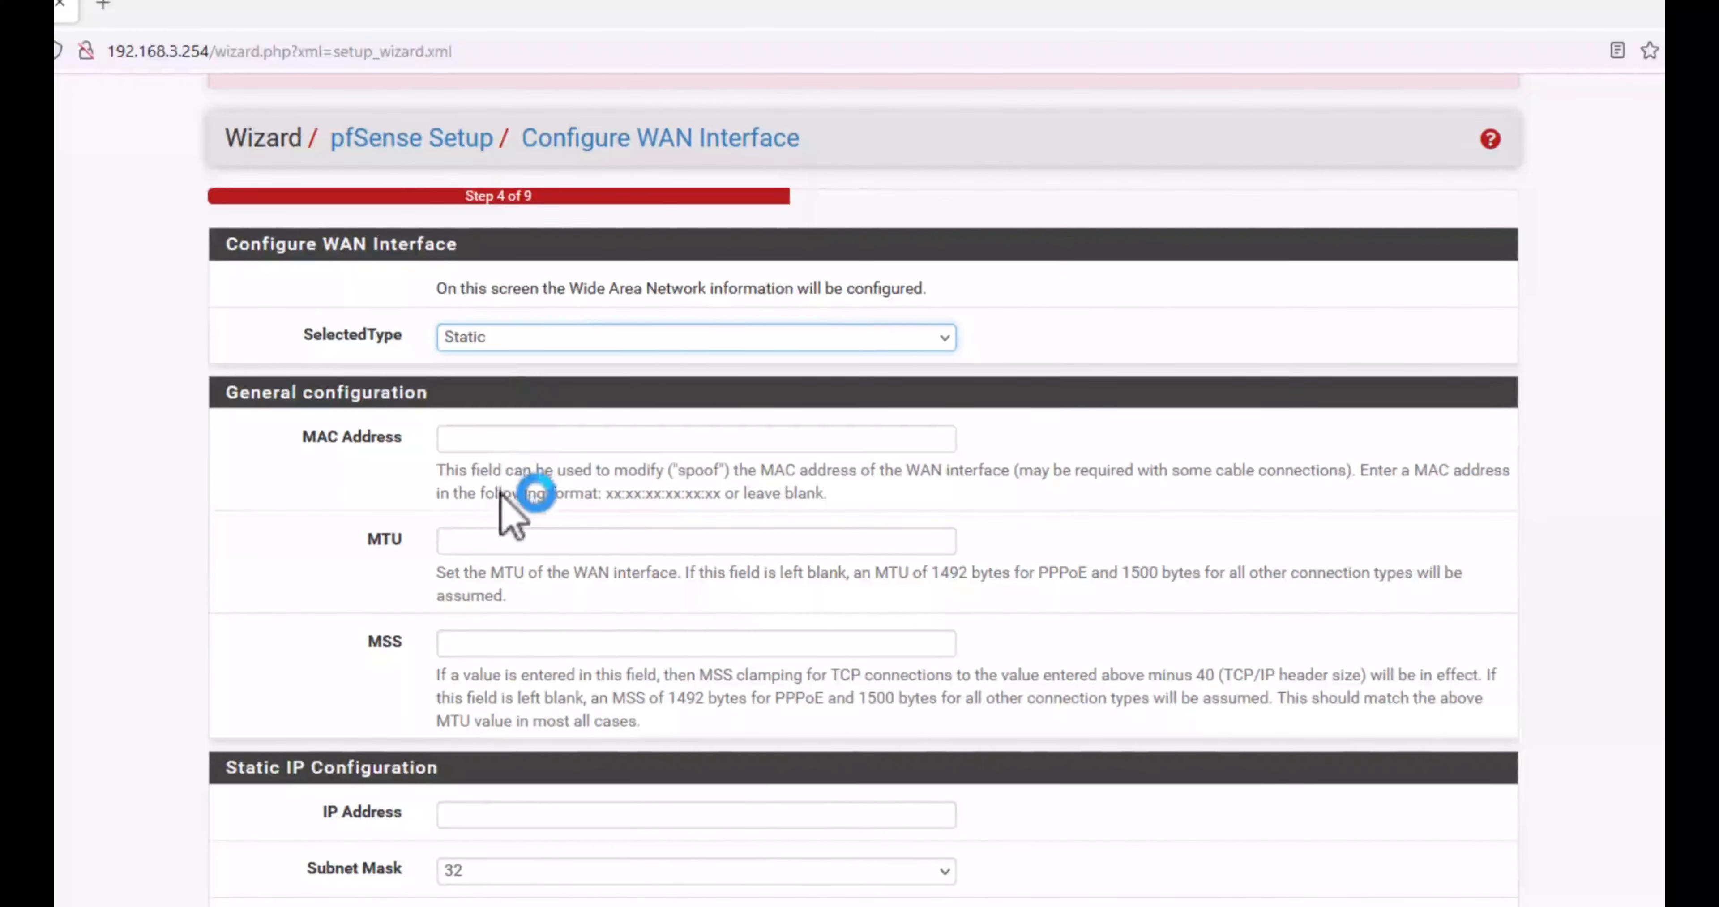
pyautogui.scroll(-2, 528, 494)
pyautogui.scroll(-4, 518, 495)
pyautogui.click(454, 467)
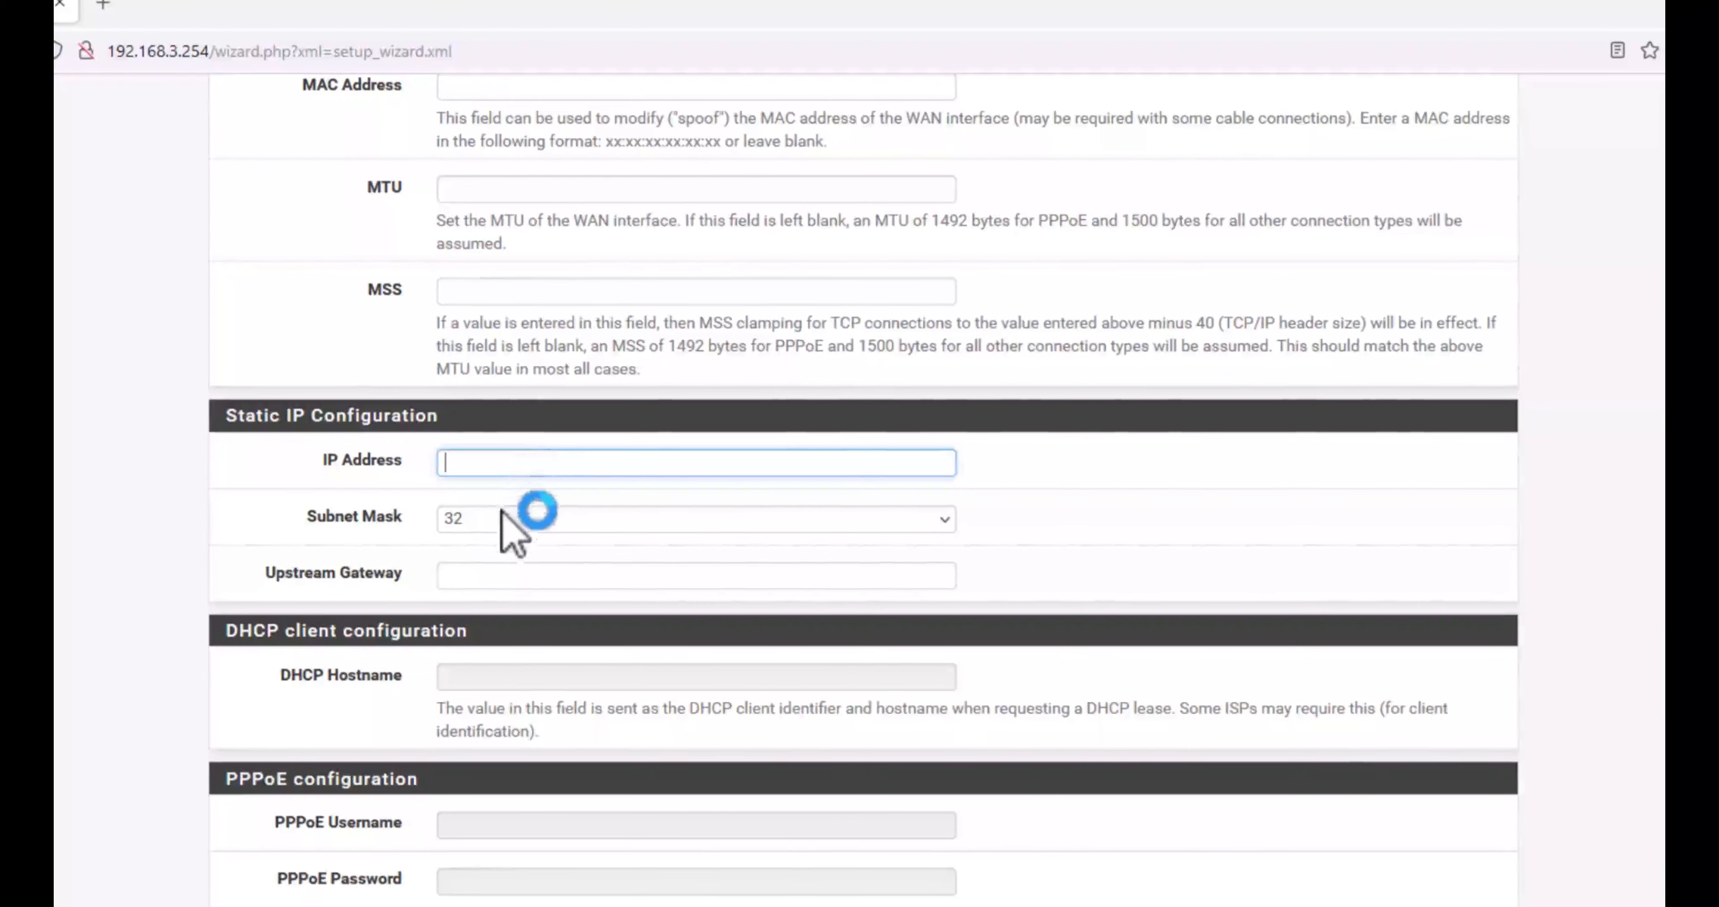
pyautogui.scroll(8, 694, 353)
# Step: Set the WAN type back to DHCP and continue to the LAN interface step
pyautogui.click(547, 453)
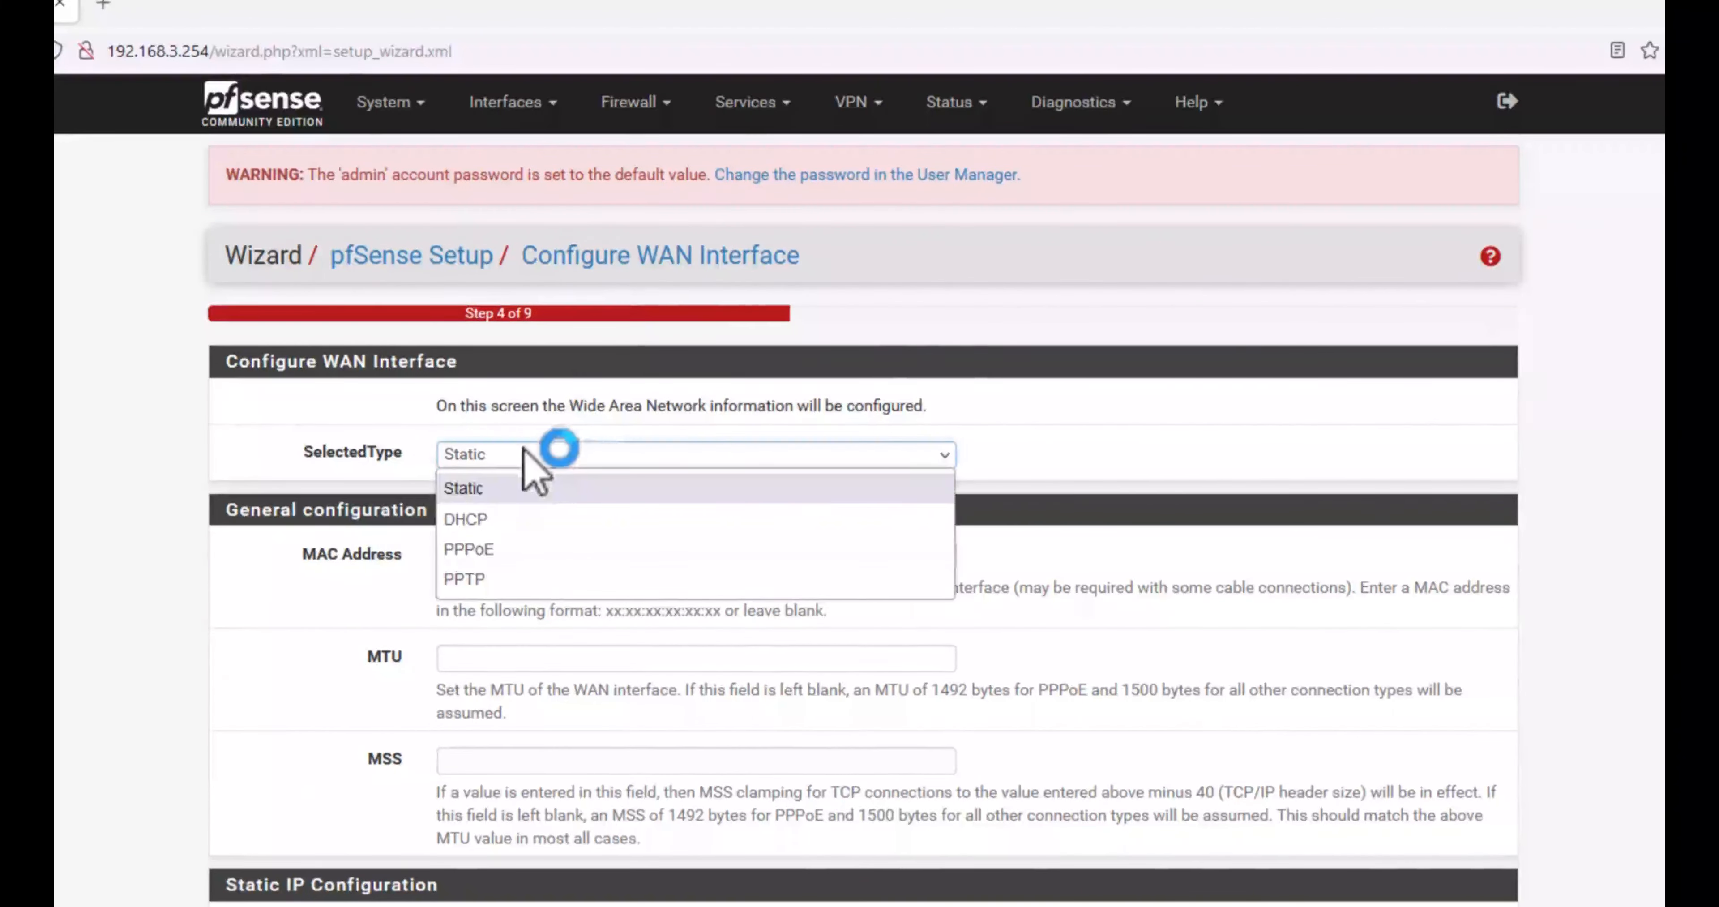
pyautogui.click(508, 523)
pyautogui.scroll(-20, 614, 480)
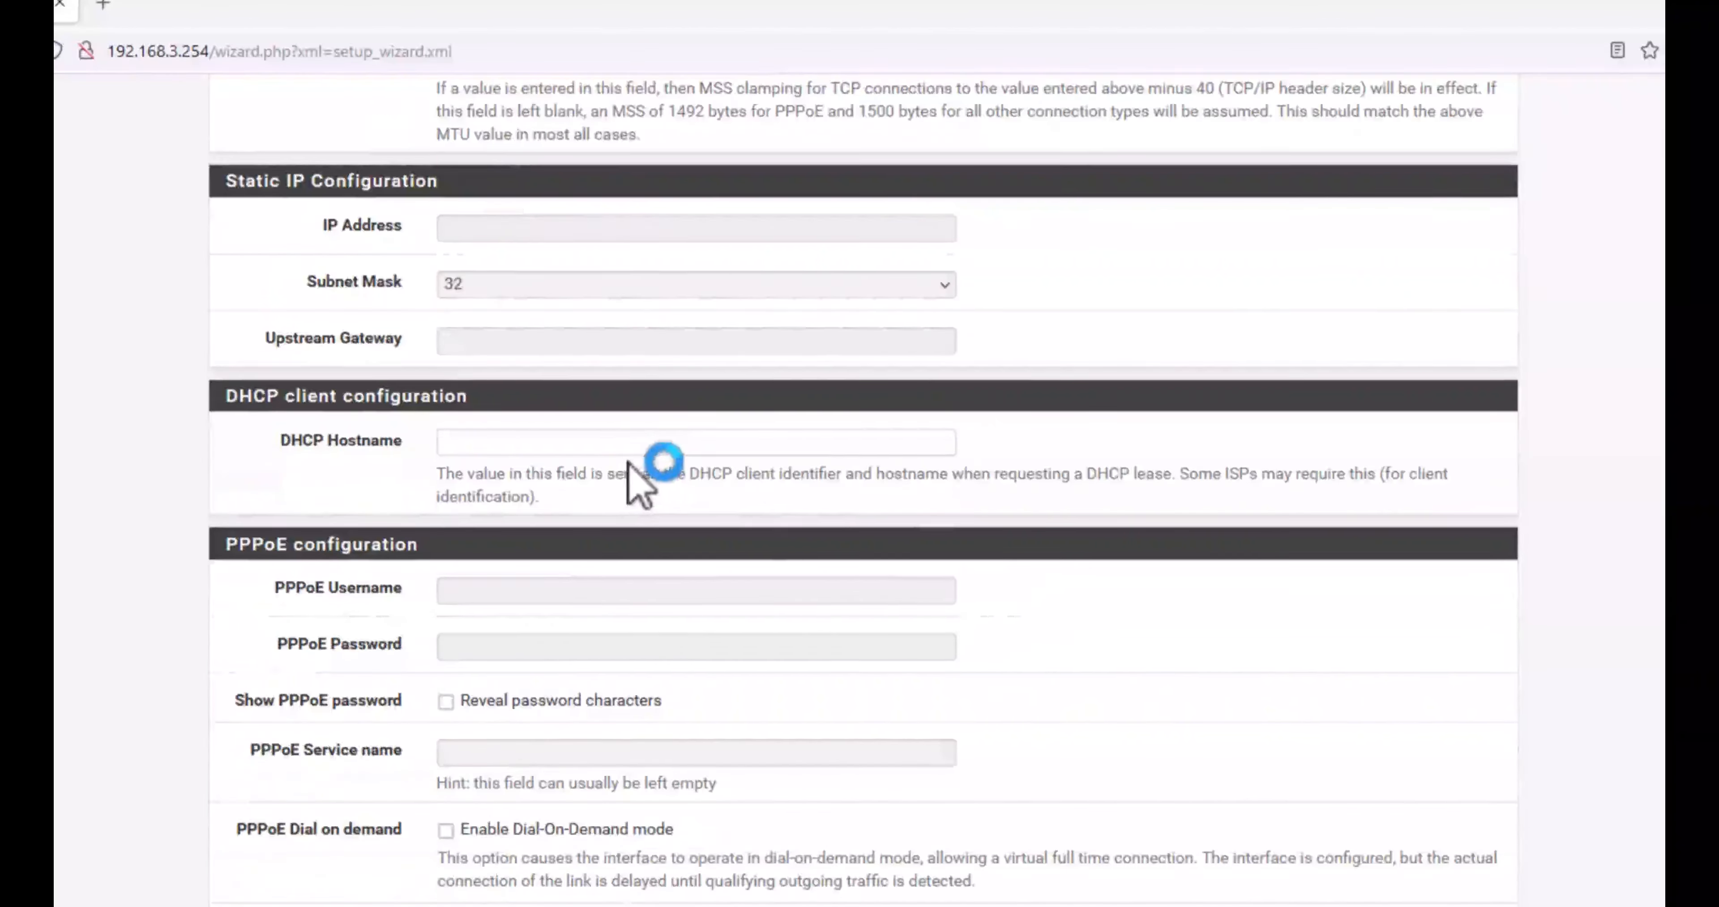
pyautogui.scroll(-4, 633, 460)
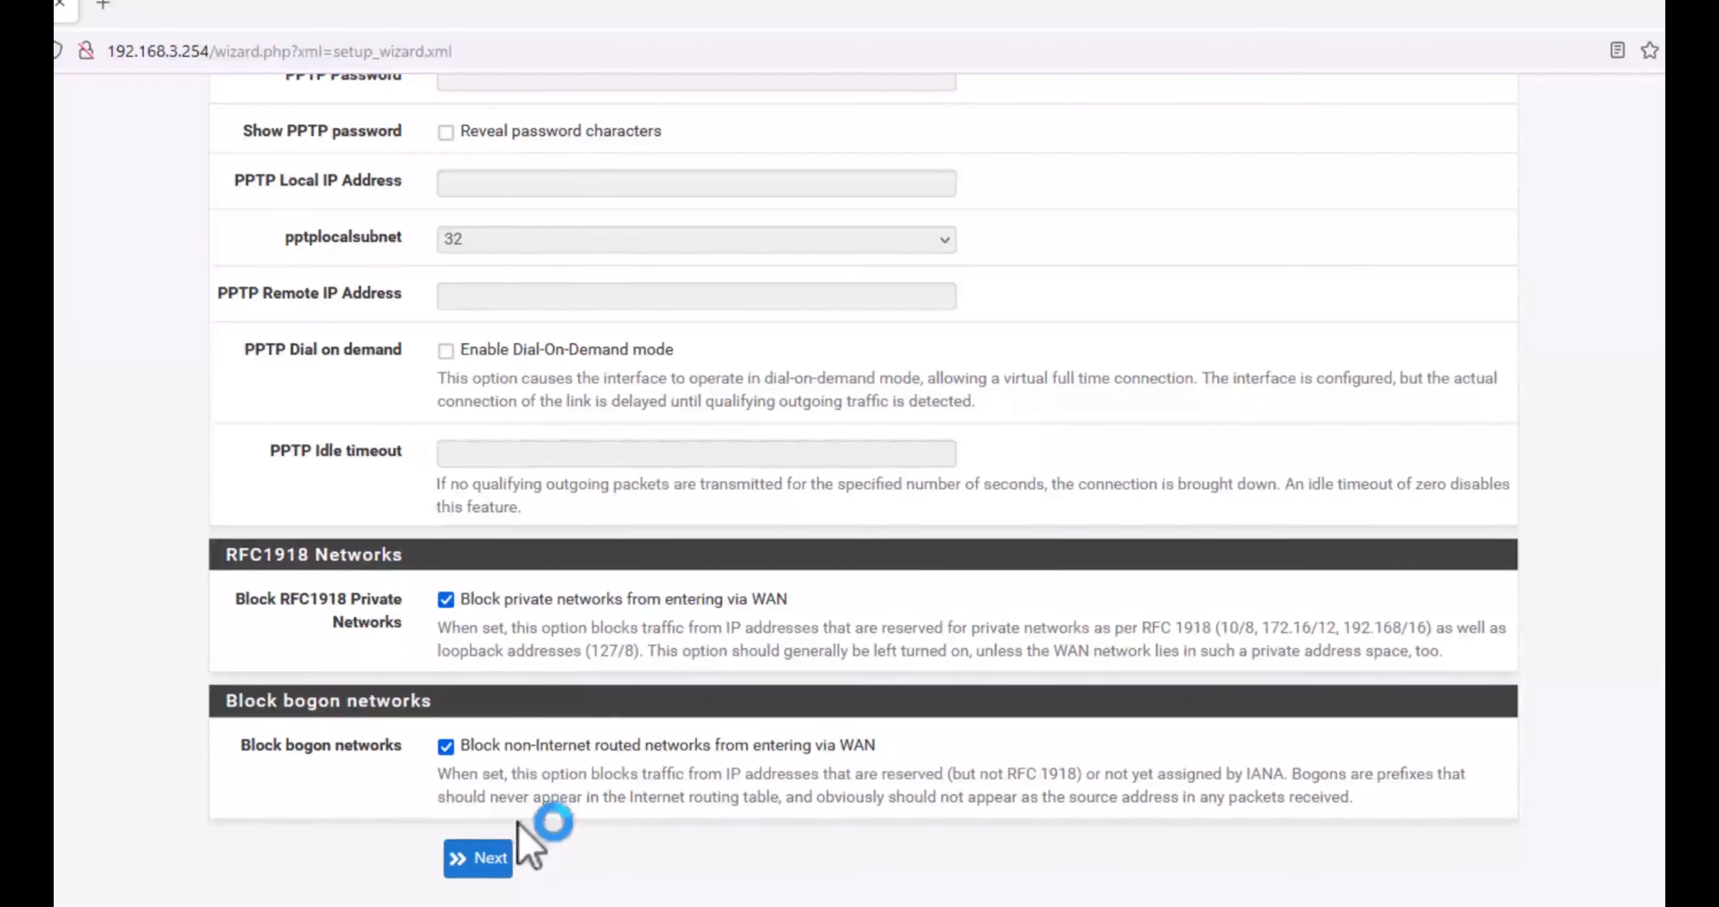
pyautogui.click(494, 858)
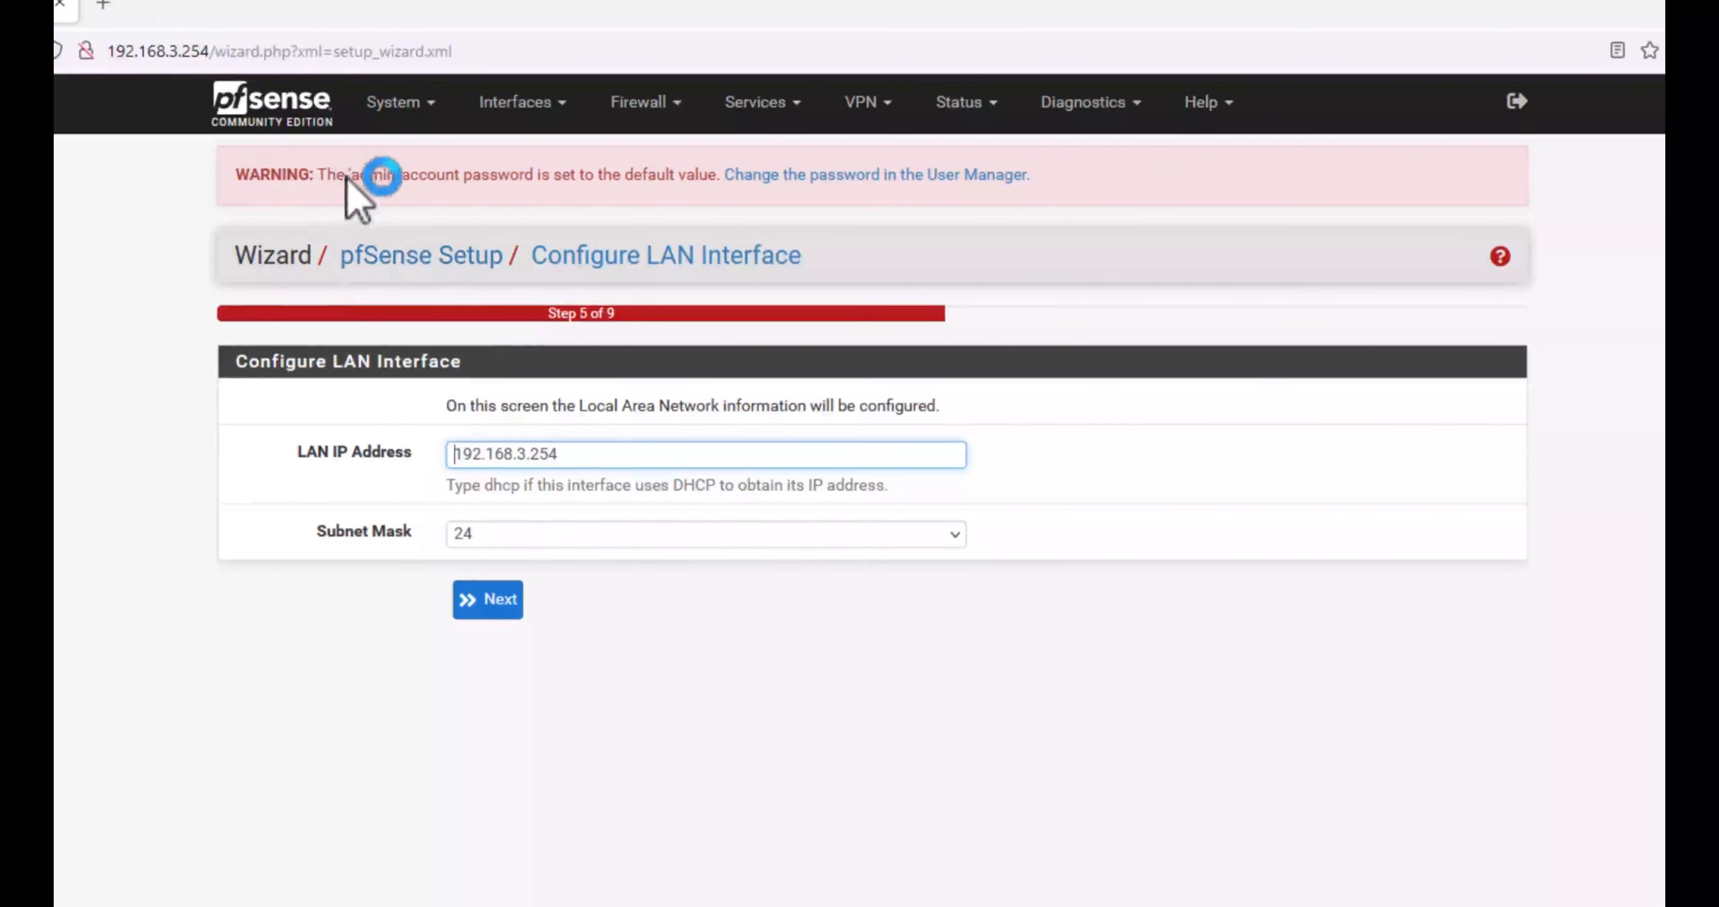
# Step: Keep LAN IP 192.168.3.254 with subnet mask 24 and continue
pyautogui.click(488, 602)
pyautogui.click(485, 604)
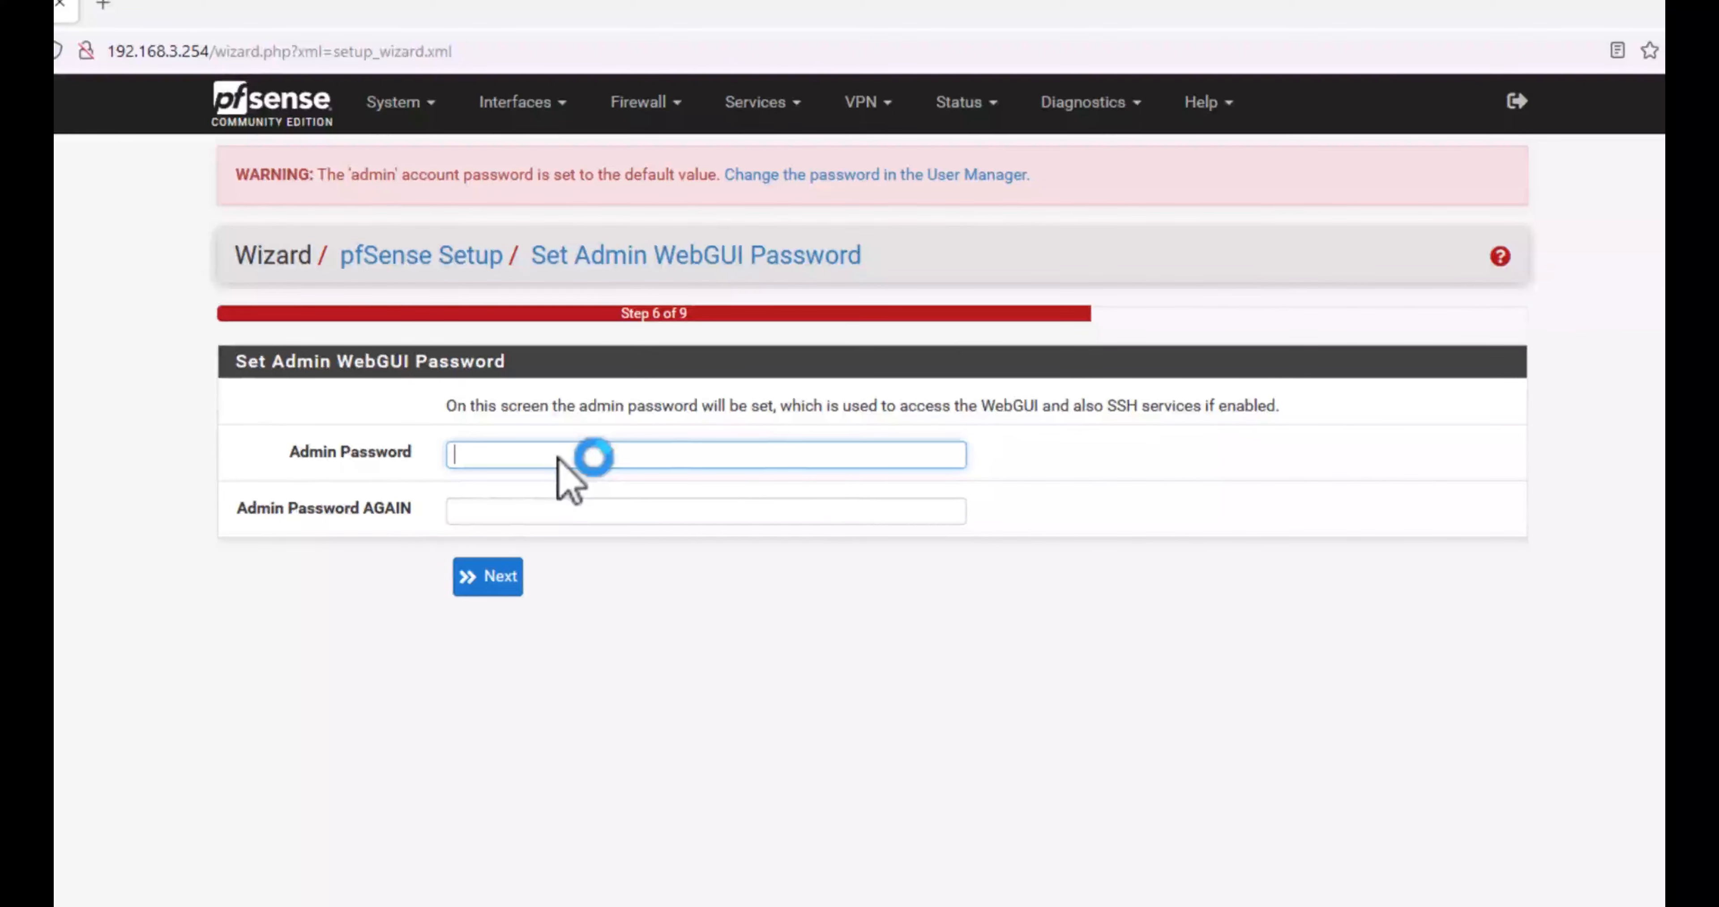
# Step: Enter and confirm the new admin password, decline browser saving, and trigger the reload
pyautogui.write('•••••••••')
pyautogui.press('Tab')
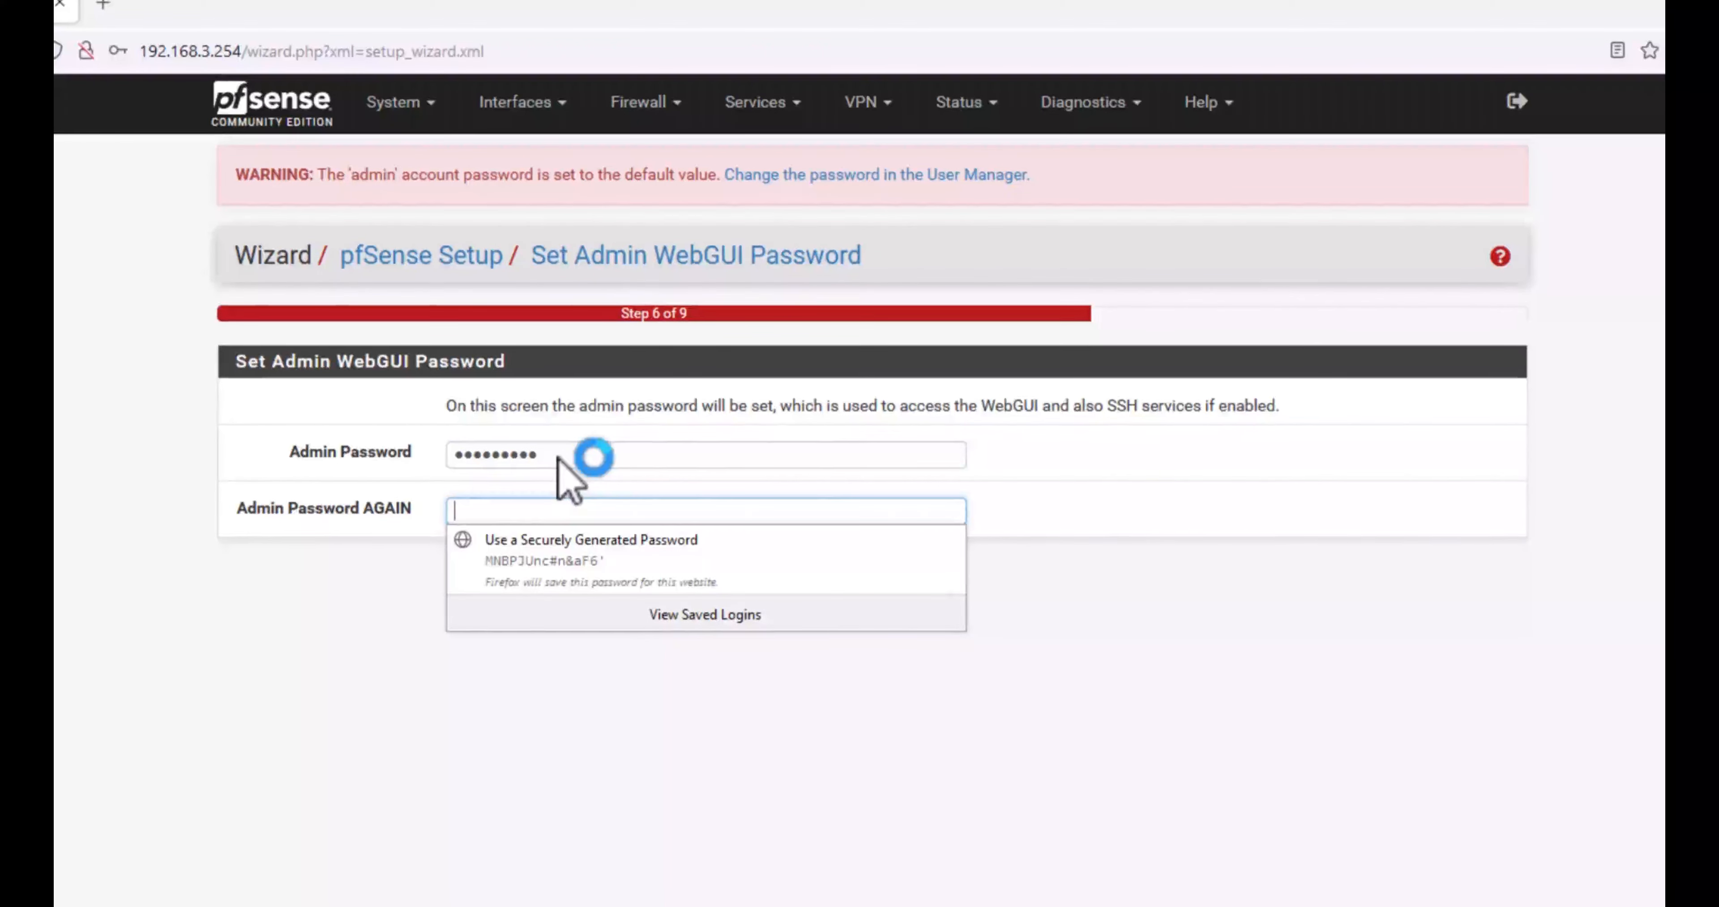
pyautogui.write('••')
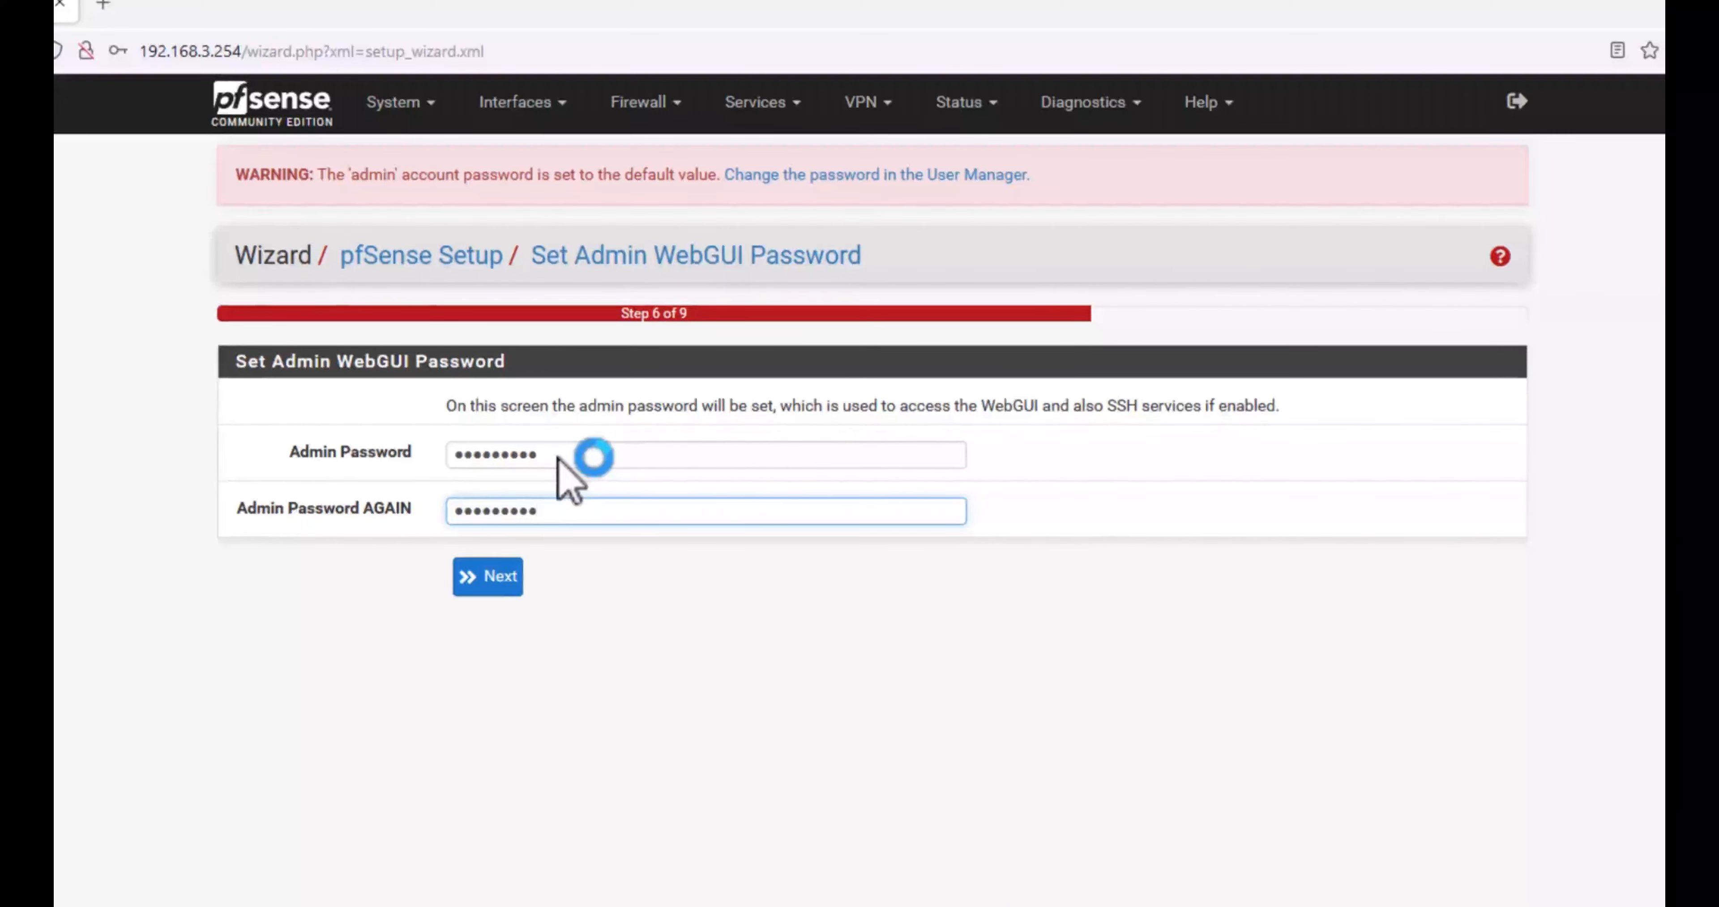
pyautogui.click(491, 578)
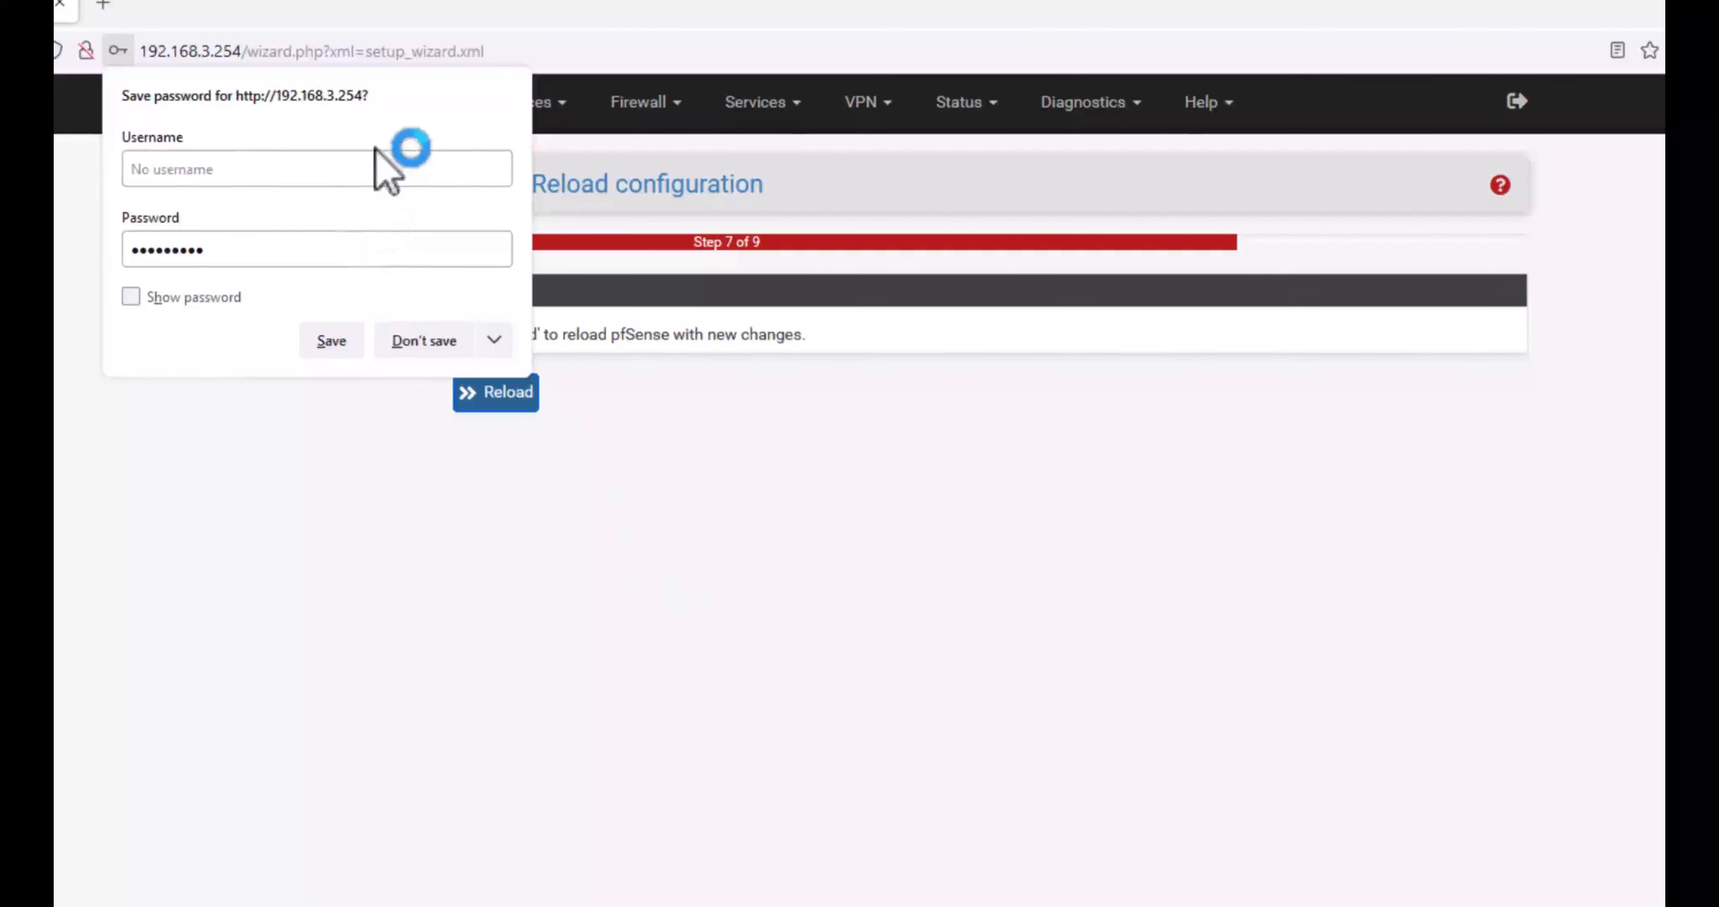
pyautogui.click(423, 344)
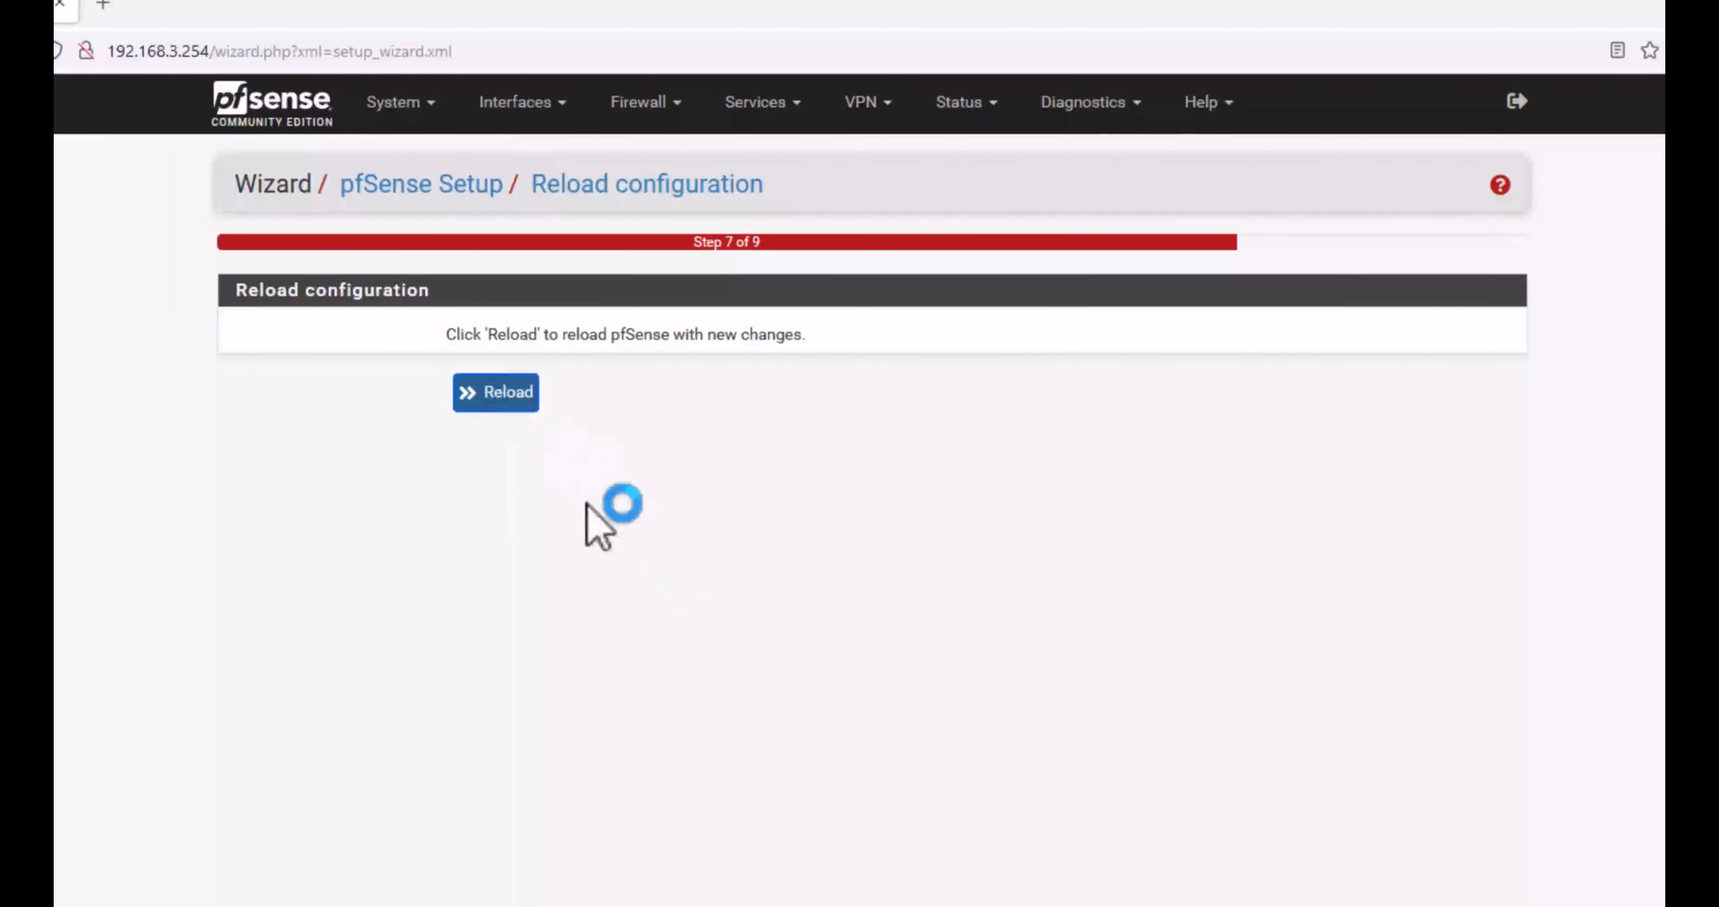
pyautogui.click(495, 395)
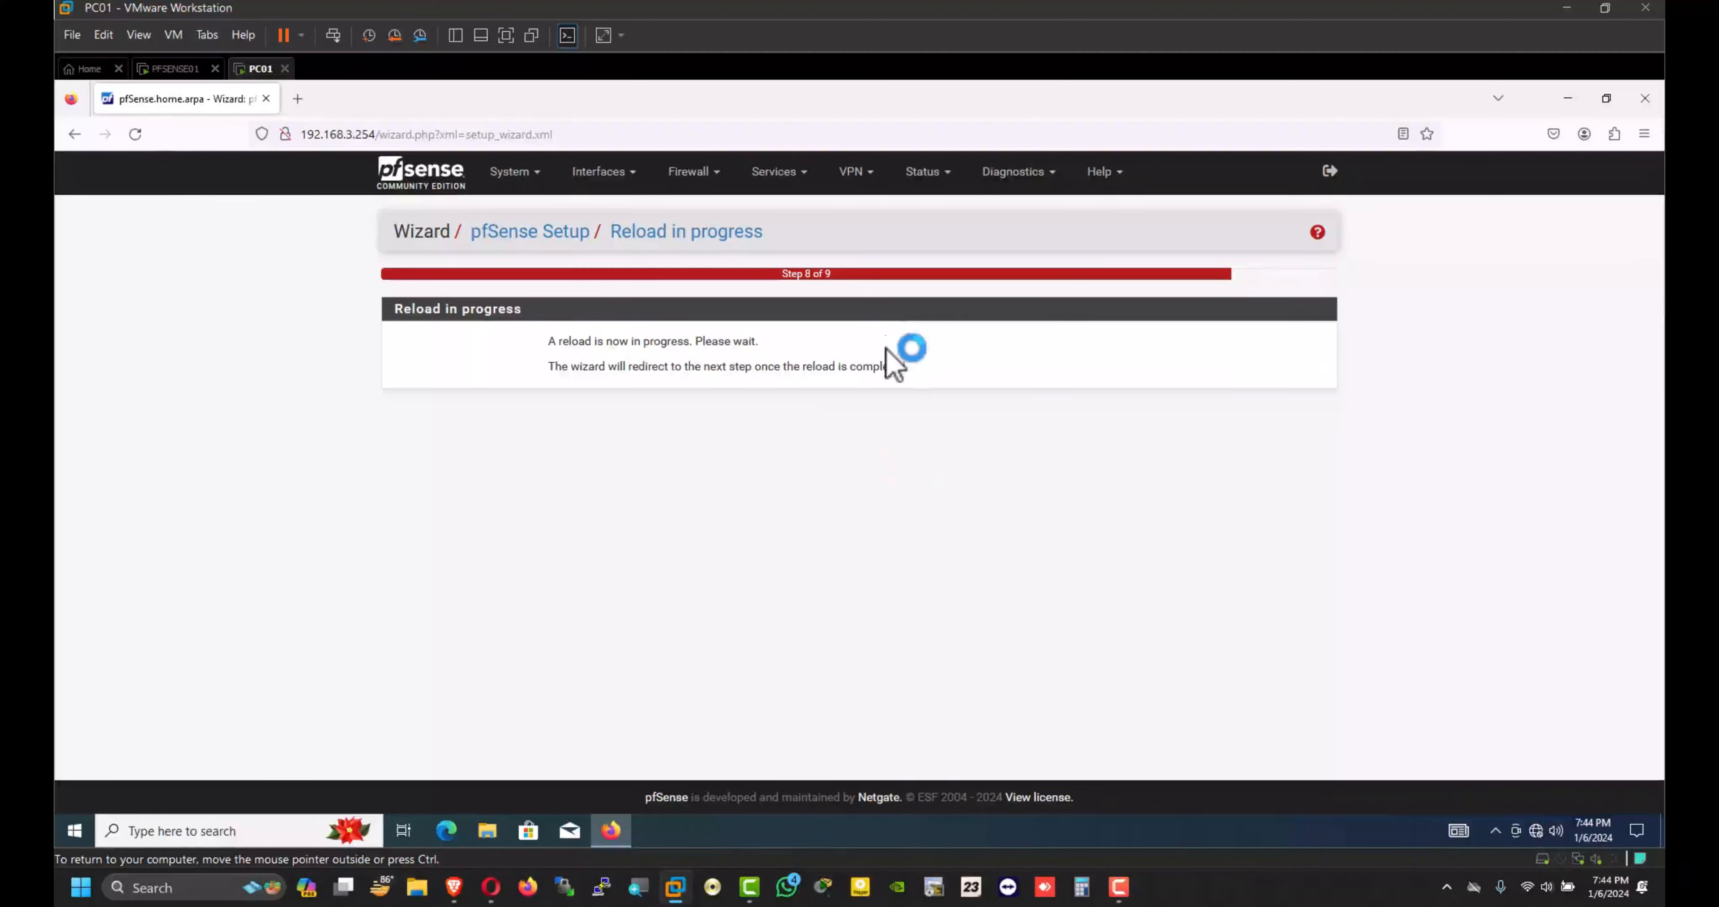
# Step: View the PFSENSE01 console, then return to PC01's browser on the Wizard completed page
pyautogui.click(175, 69)
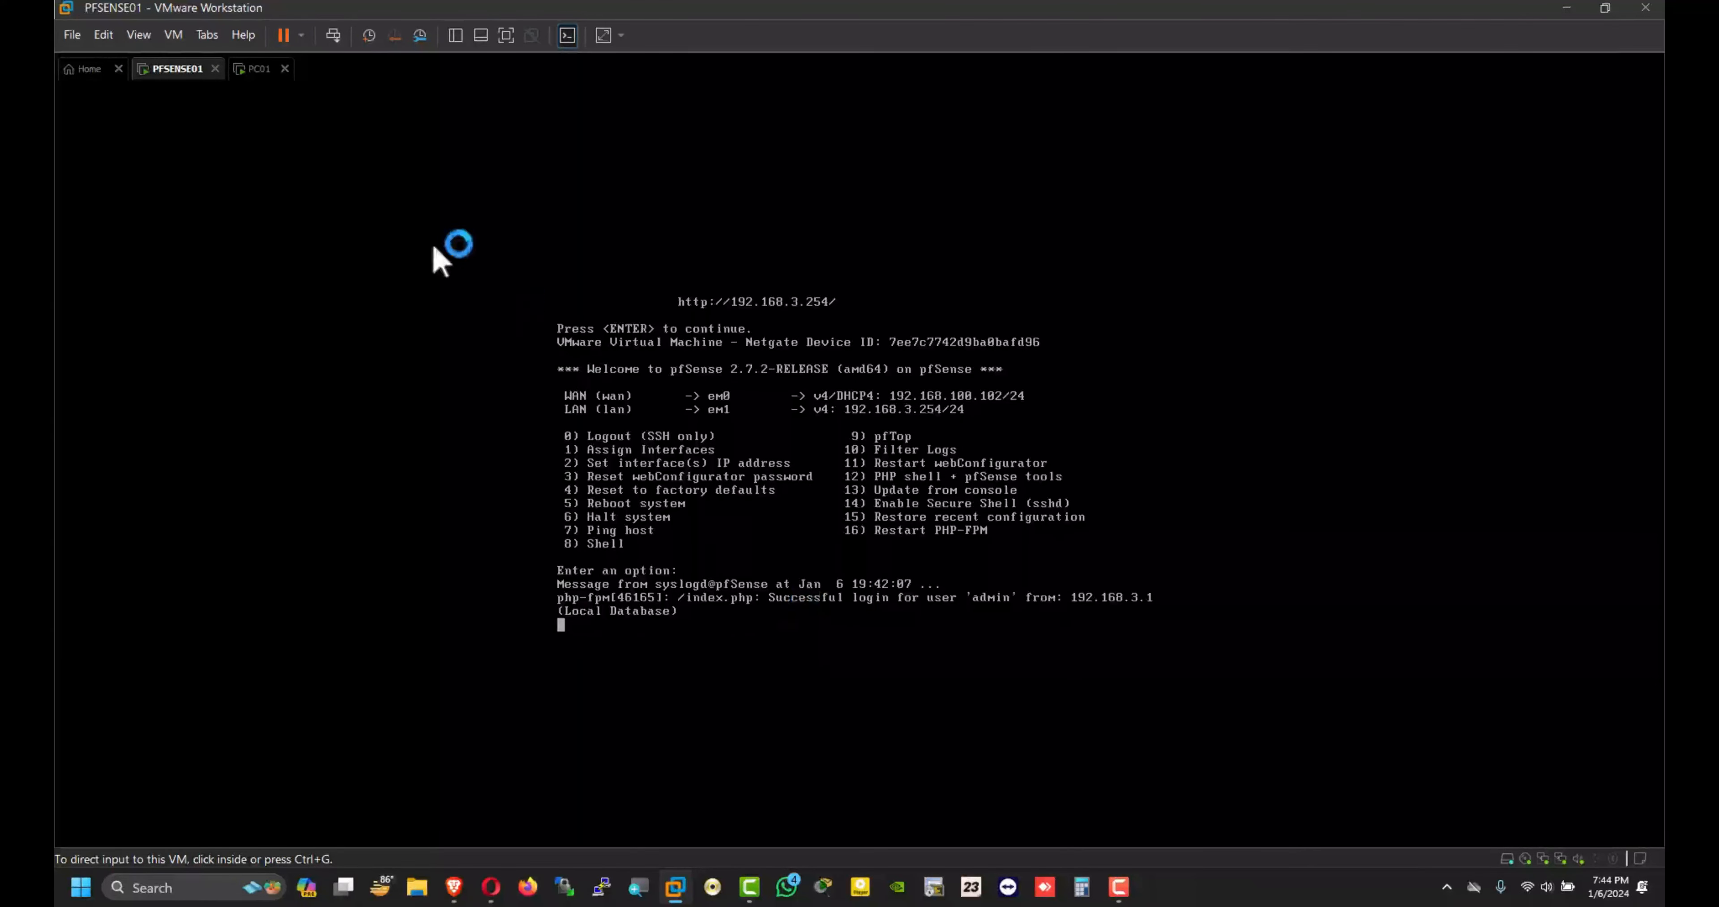
pyautogui.click(257, 75)
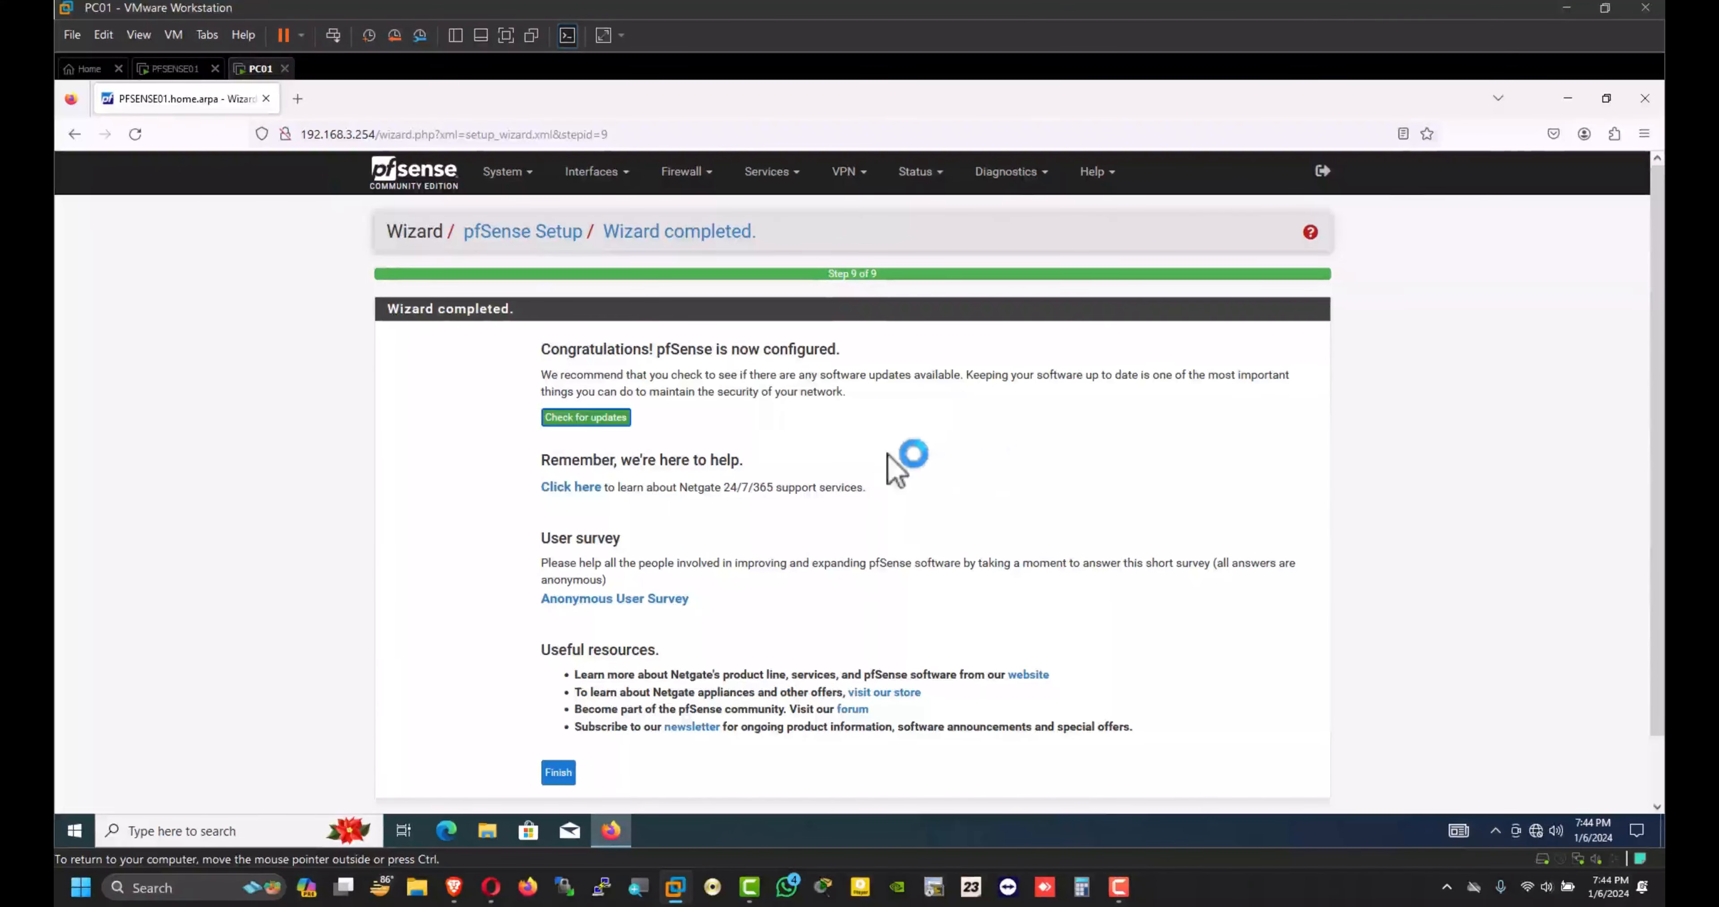
pyautogui.scroll(-1, 902, 460)
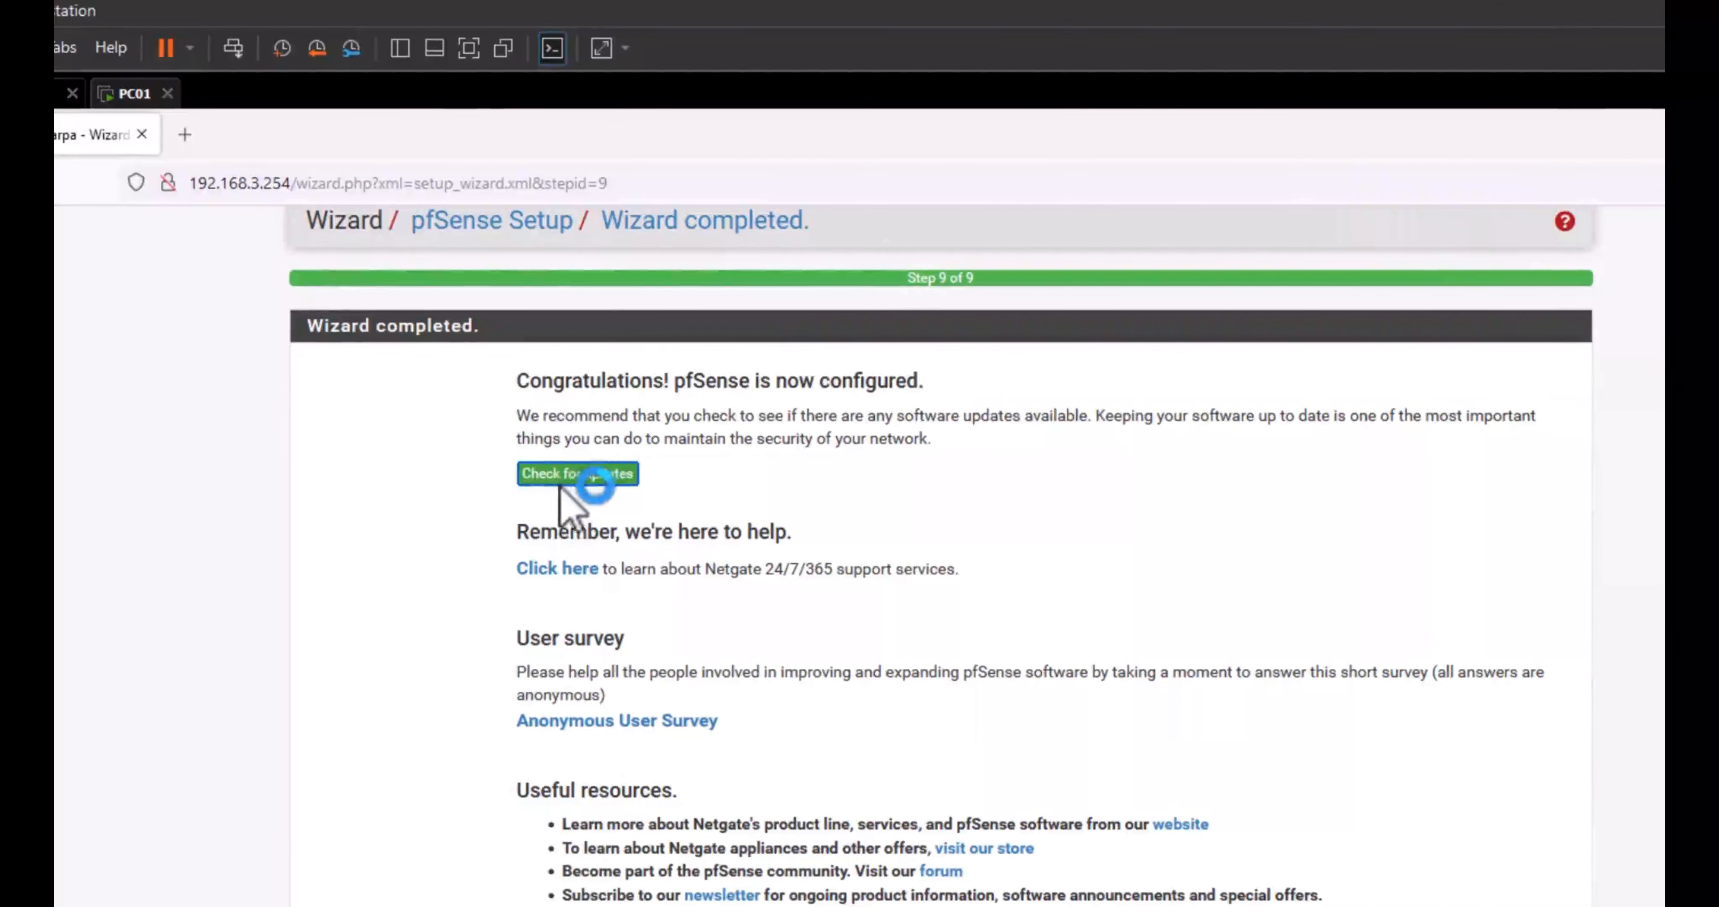